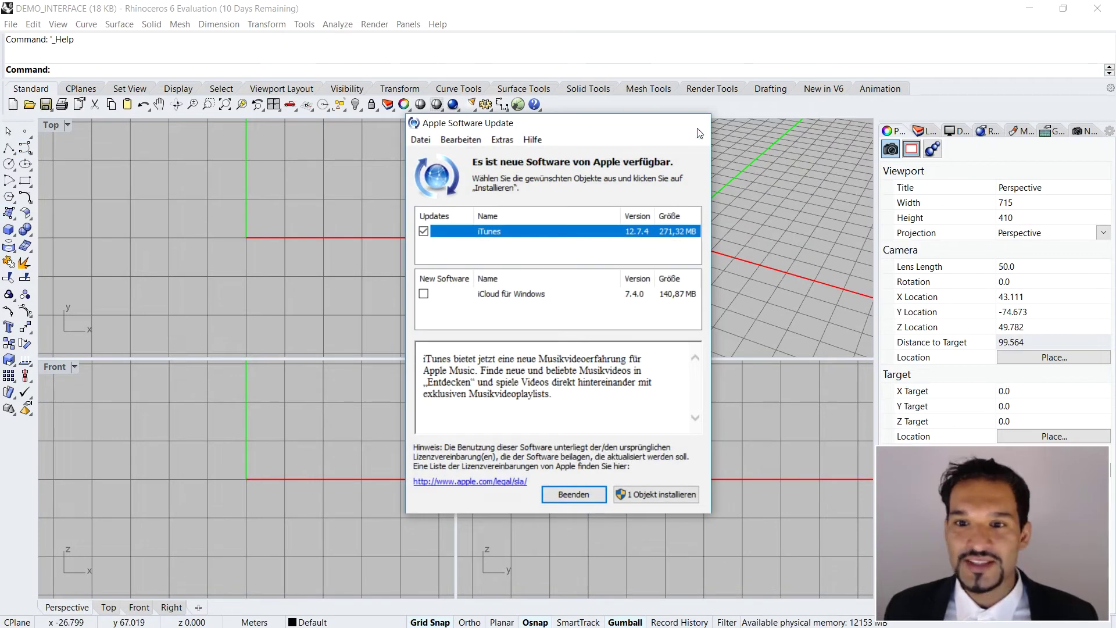
Step: Close the Apple Software Update pop-up covering the Rhino viewports
click(697, 131)
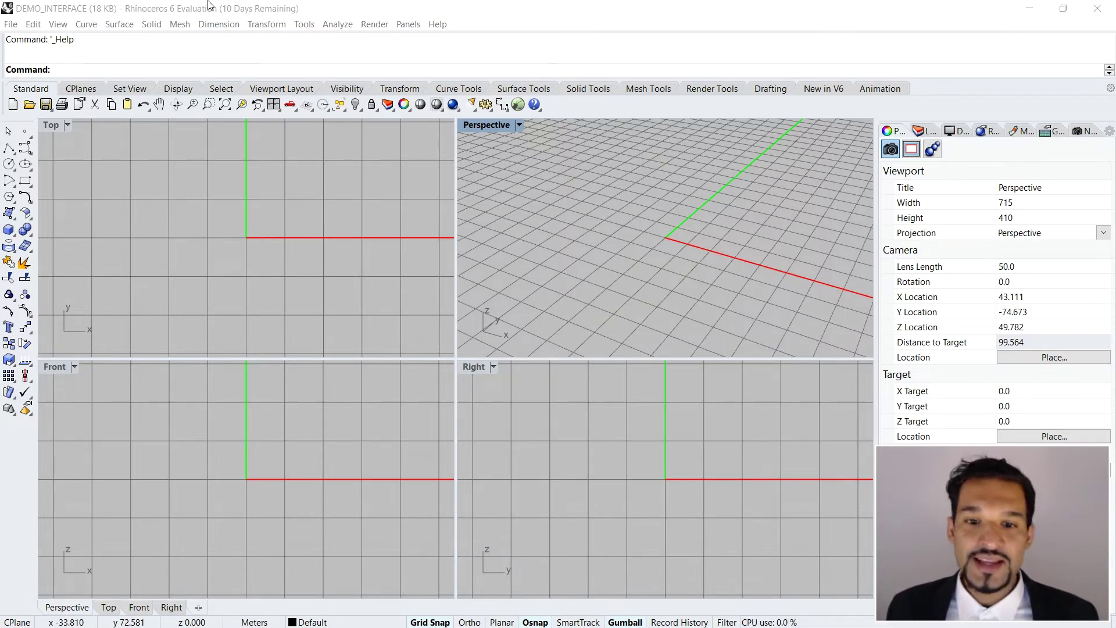
Step: Open Rhino Help in a maximized browser on the New in Rhino page, closing the extra tab
click(472, 172)
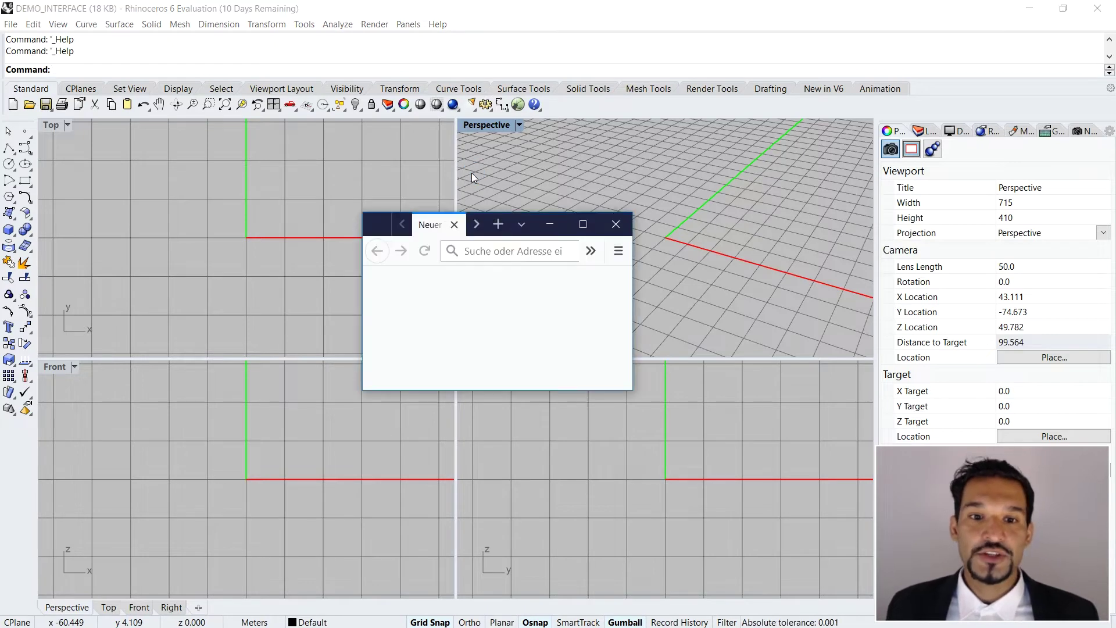
click(583, 224)
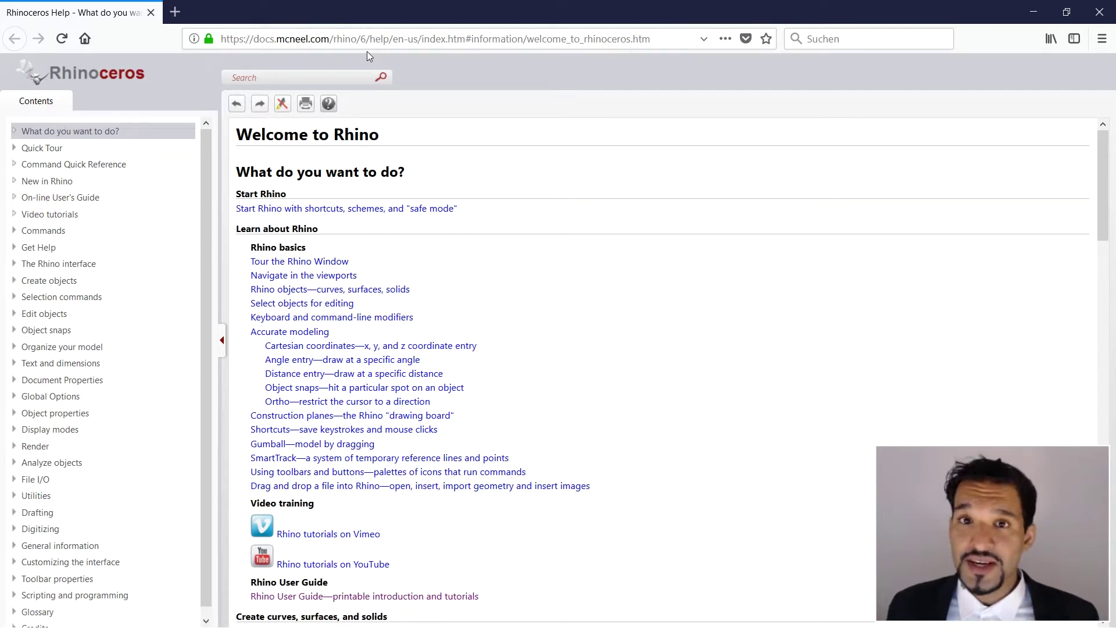
scroll(105, 241, down, 1)
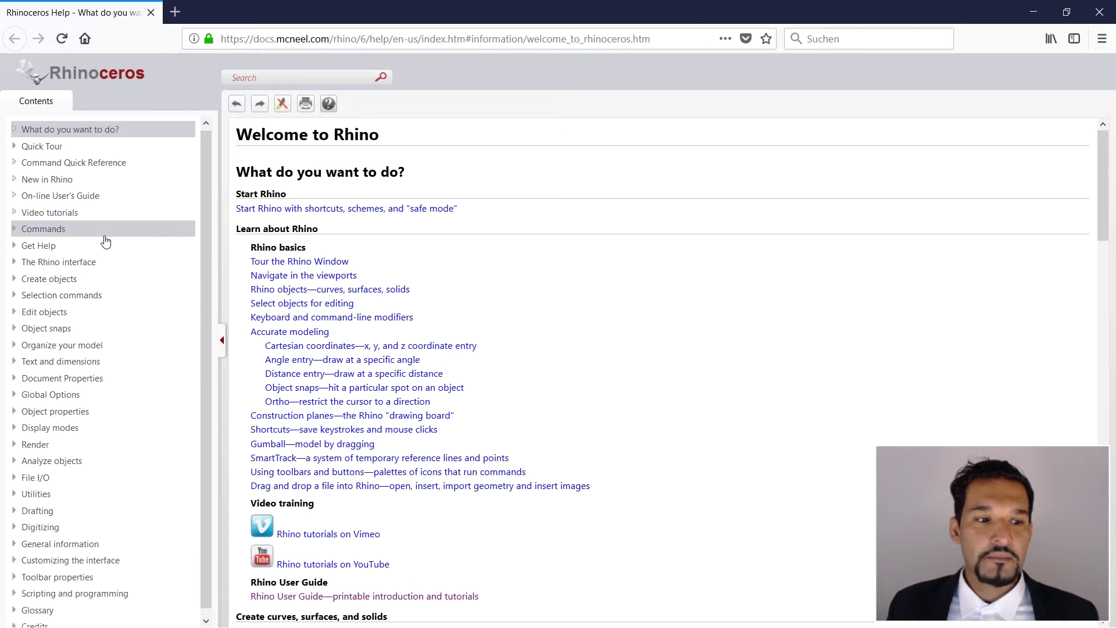
click(53, 174)
click(55, 188)
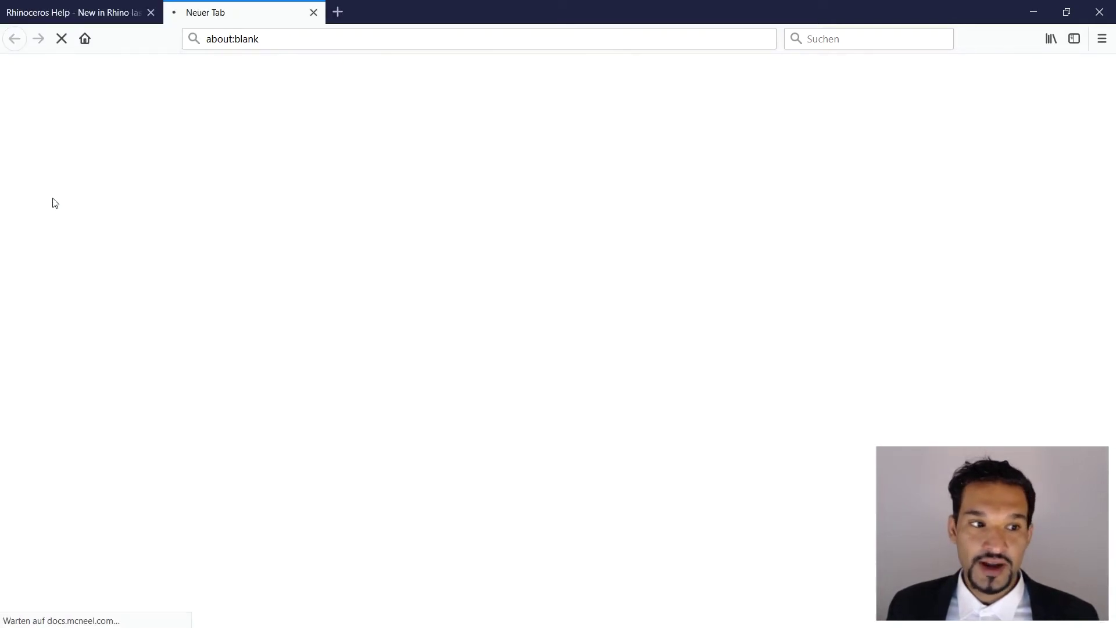
click(313, 12)
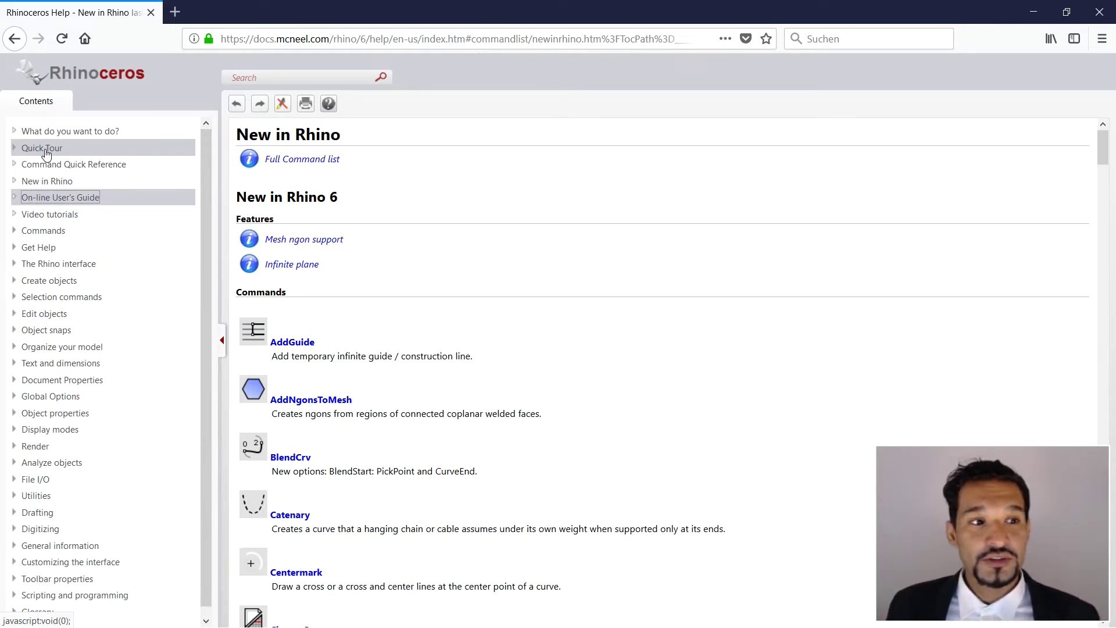
Step: Show the Quick Tour's 'The Rhino window' page, then restore the help browser to a small window
click(46, 151)
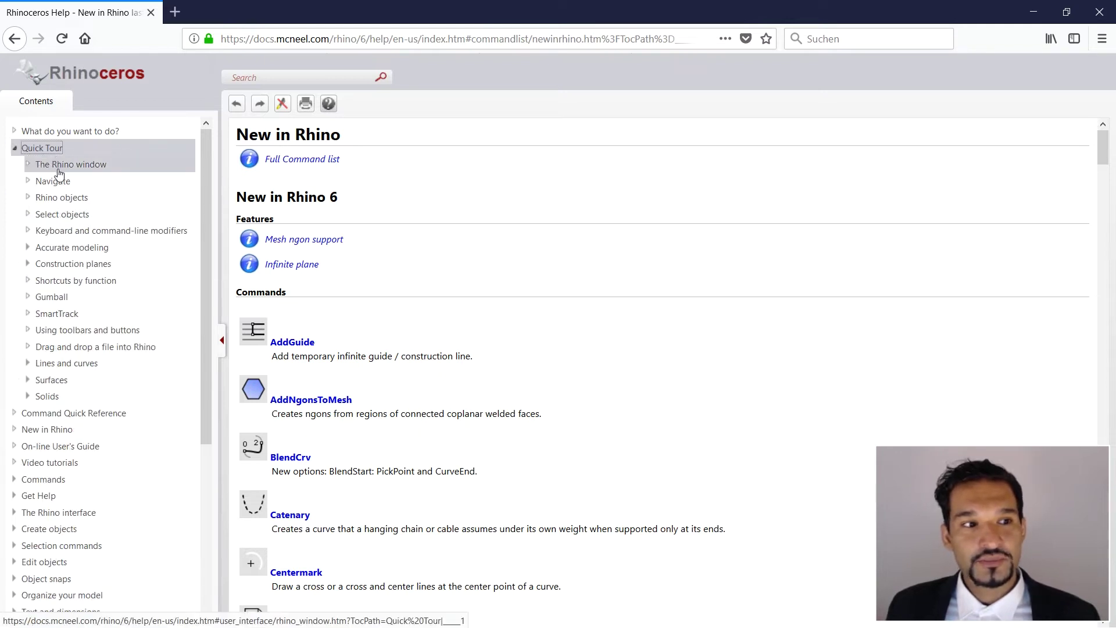
click(56, 168)
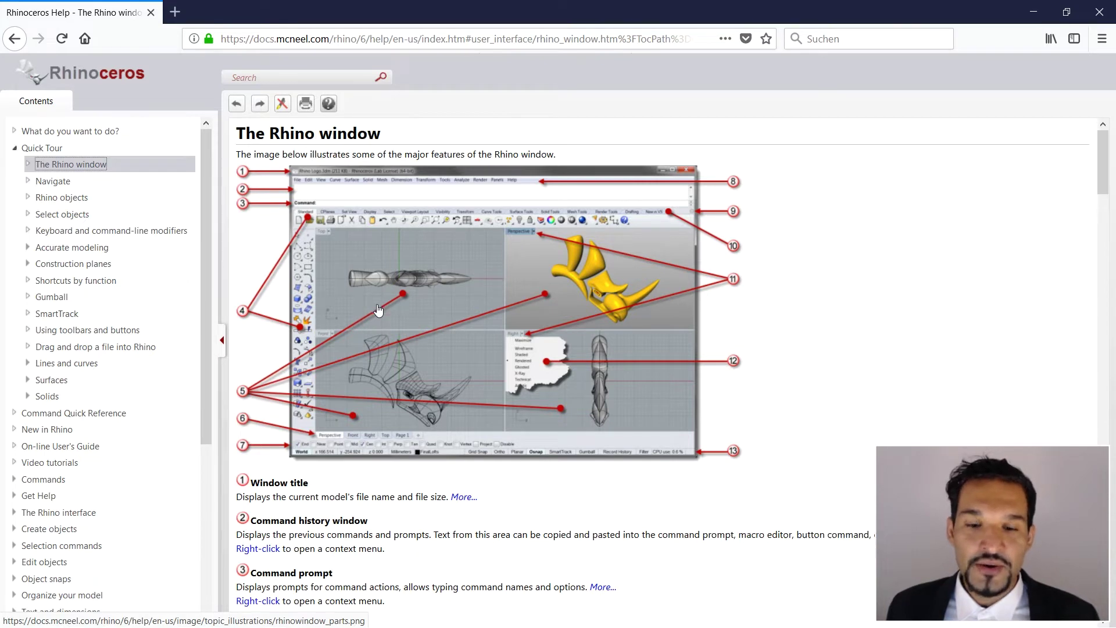
scroll(399, 295, down, 3)
scroll(401, 296, up, 3)
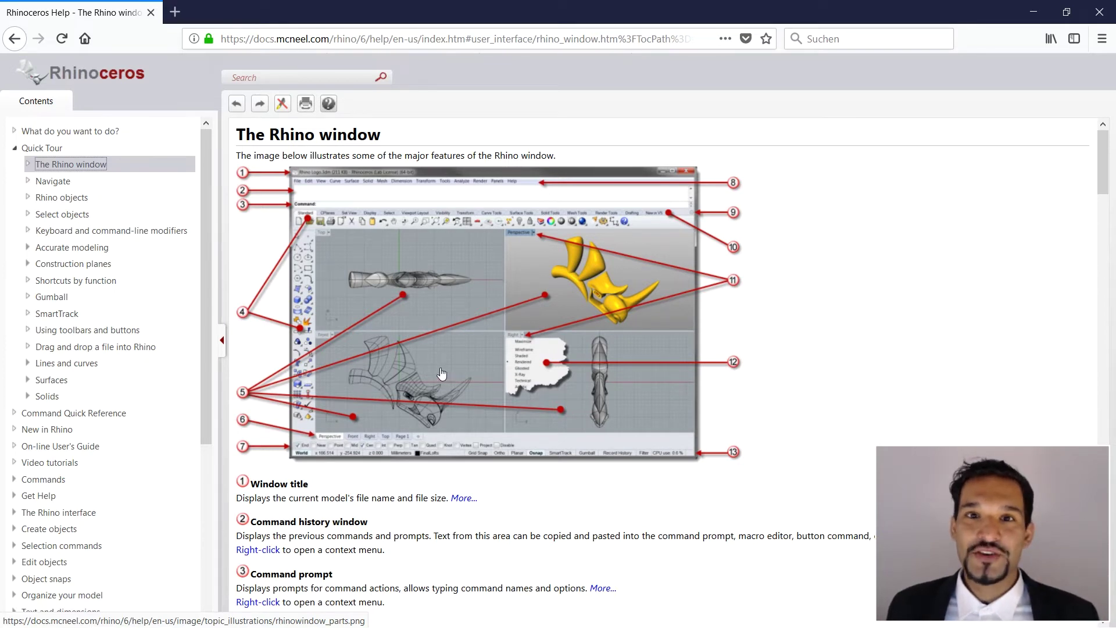
click(1065, 12)
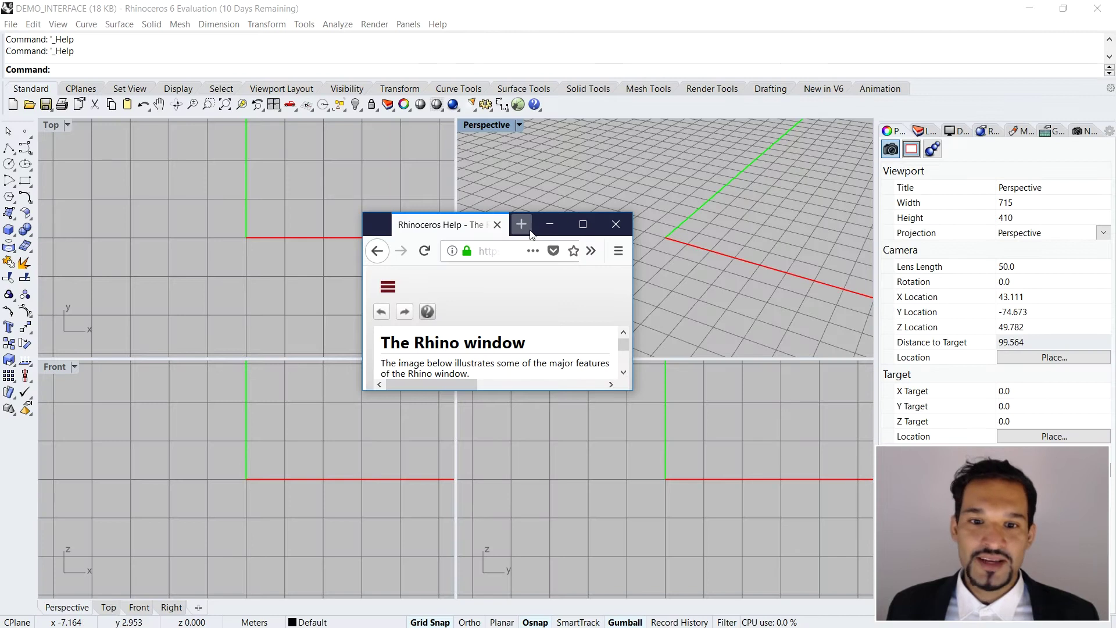
Step: Drag the help browser to the bottom screen edge so only its title bar shows
drag(378, 226, 282, 615)
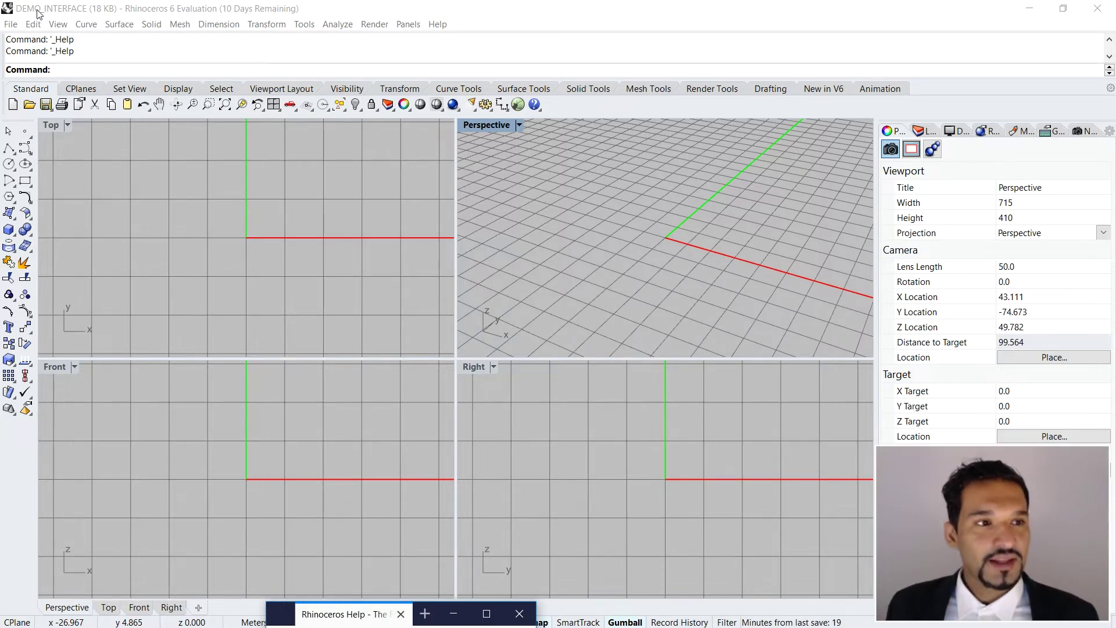
Step: Save the current model from the File menu
click(10, 26)
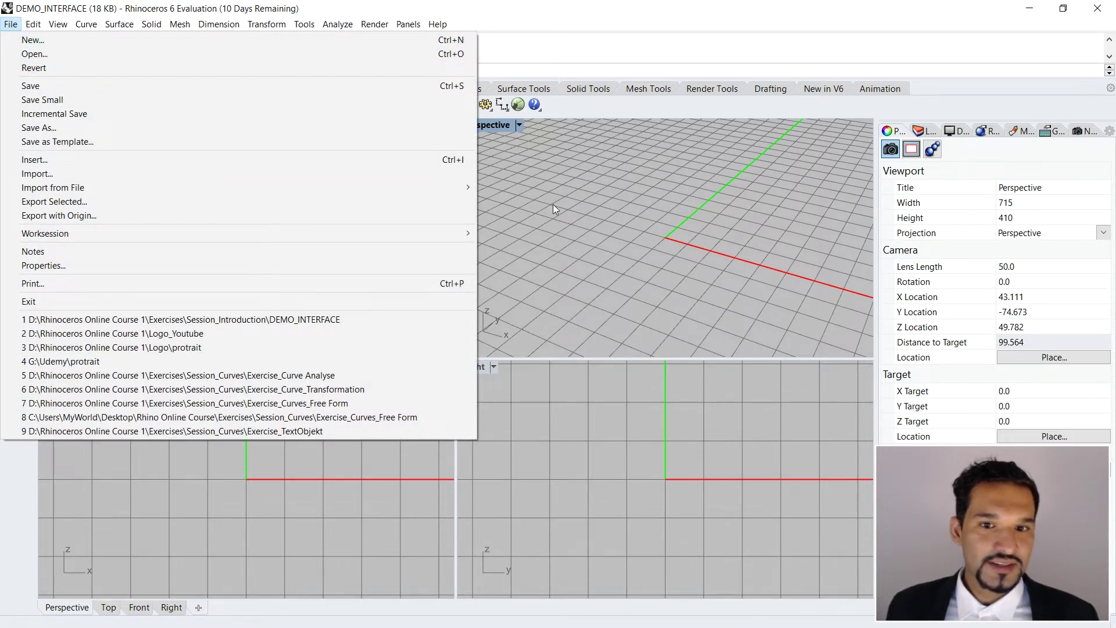
key(Escape)
click(46, 104)
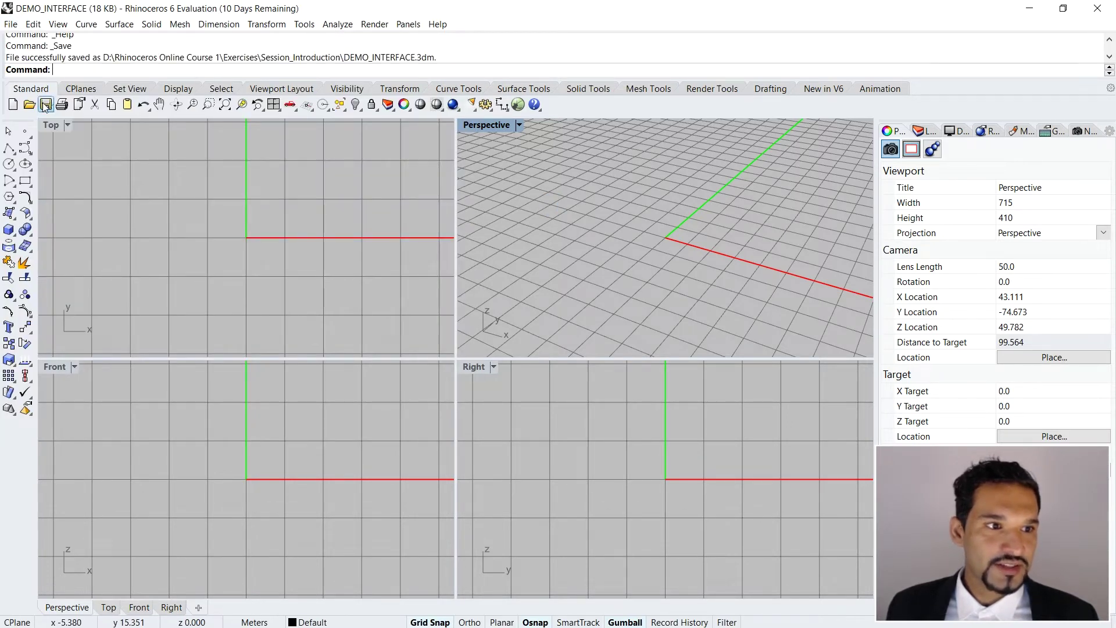
Step: Save a copy named DEMO_INTERFACE_2 by appending _2 to the existing file name
click(10, 26)
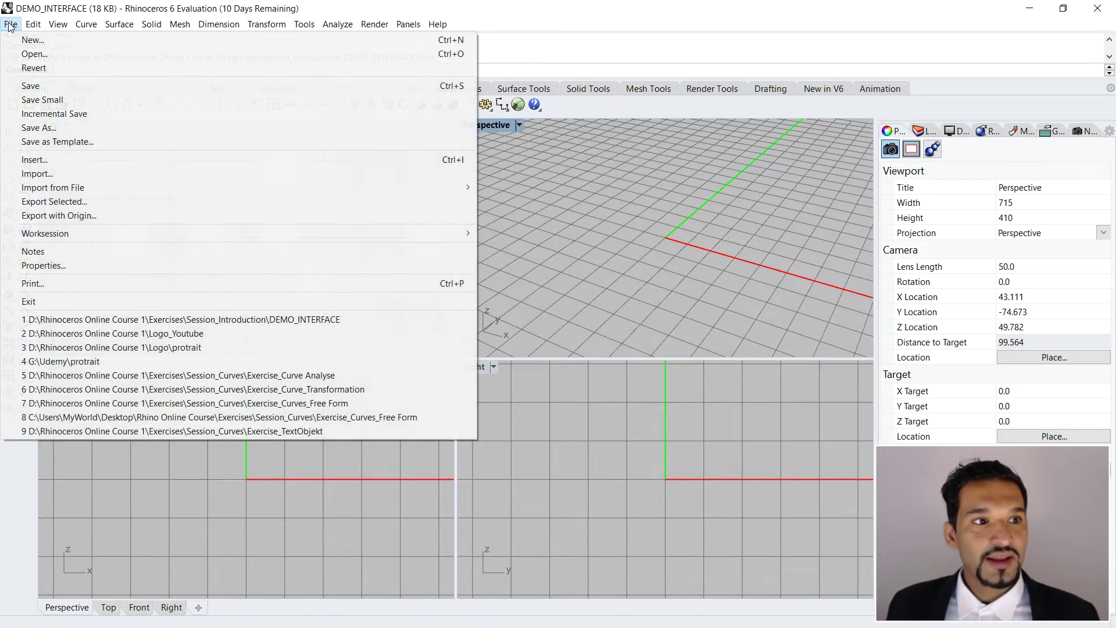
click(50, 128)
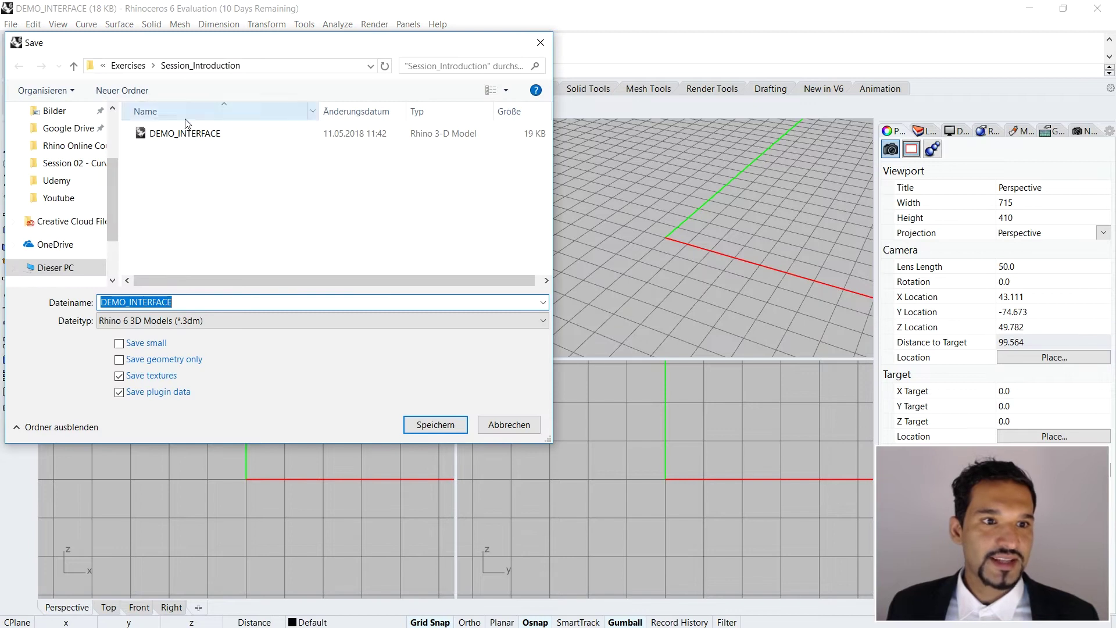
drag(181, 45, 264, 49)
click(261, 139)
click(275, 308)
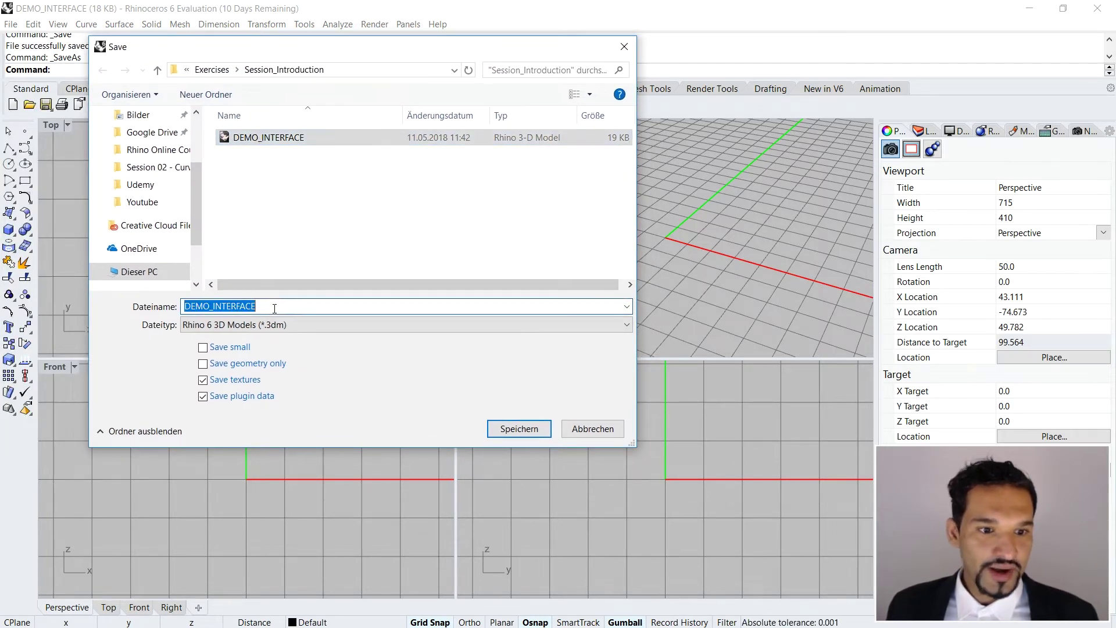
click(274, 309)
text(_2)
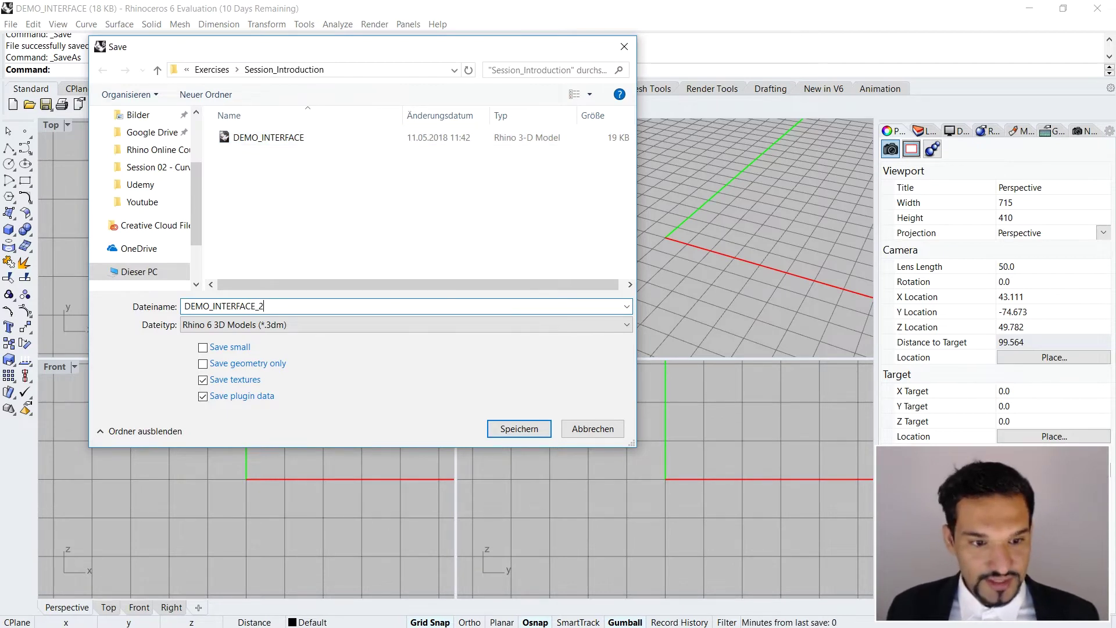
click(519, 429)
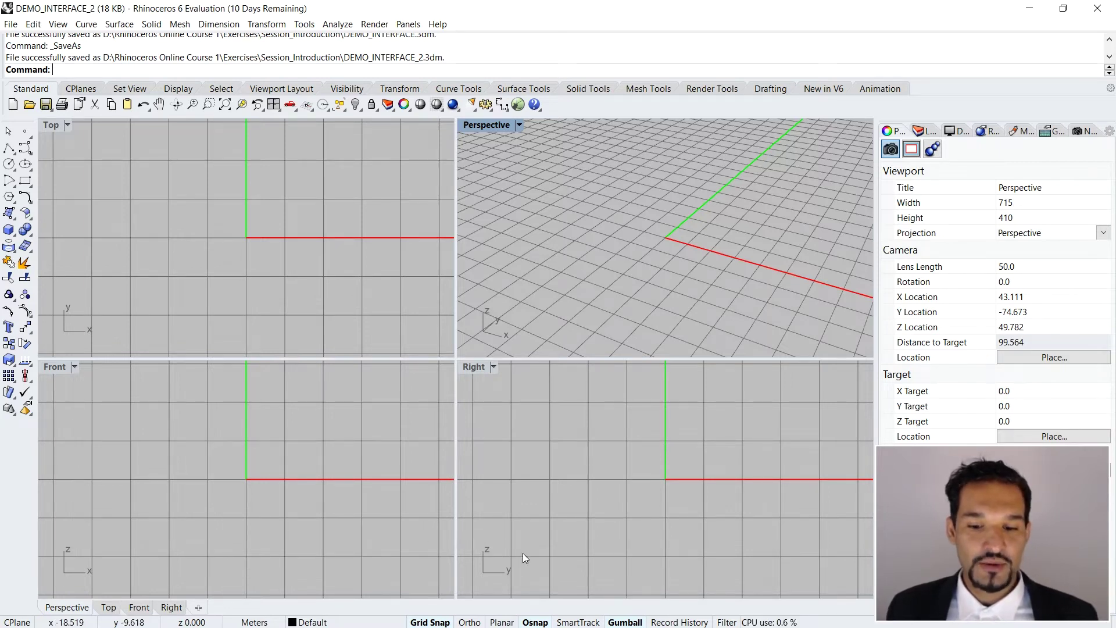
click(441, 515)
Step: Reopen Help full screen with Quick Tour expanded and the duplicate Welcome tab closed
key(F1)
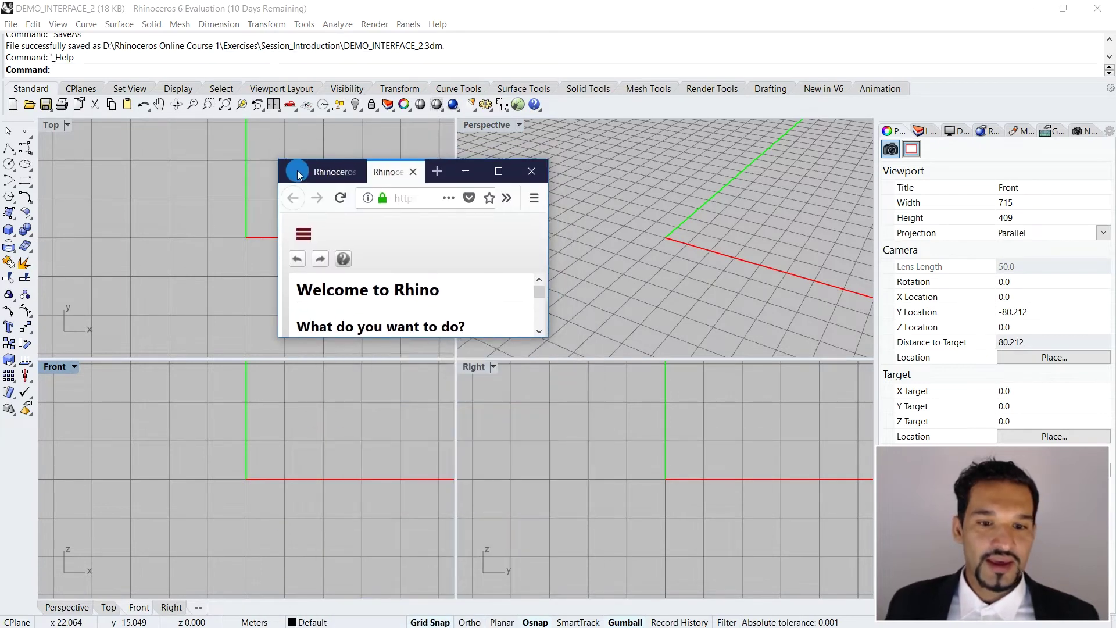
click(503, 196)
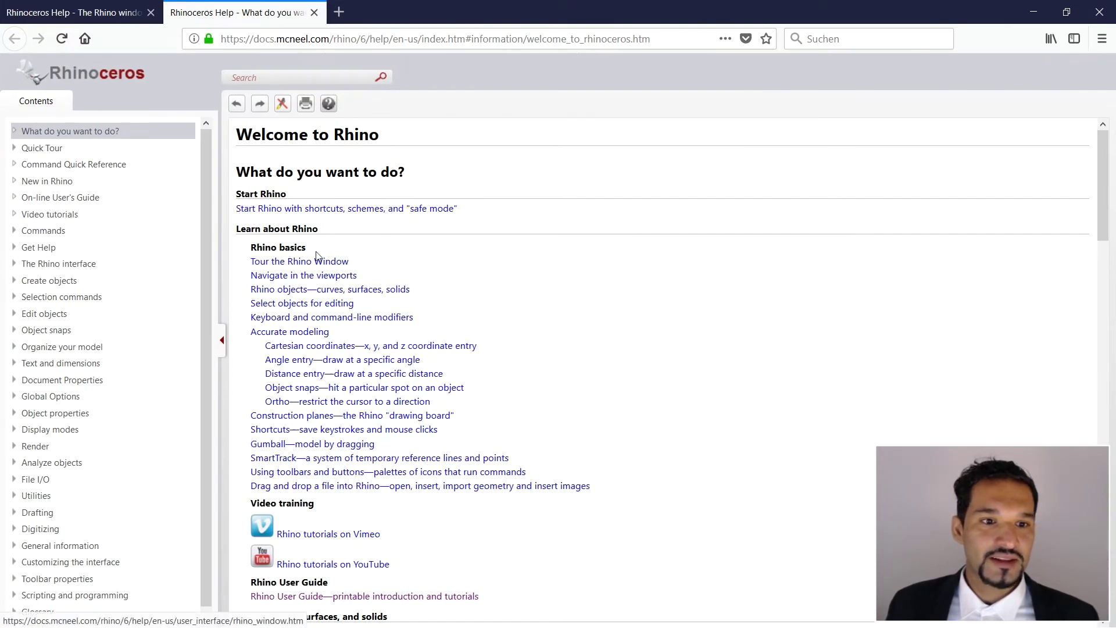
click(46, 149)
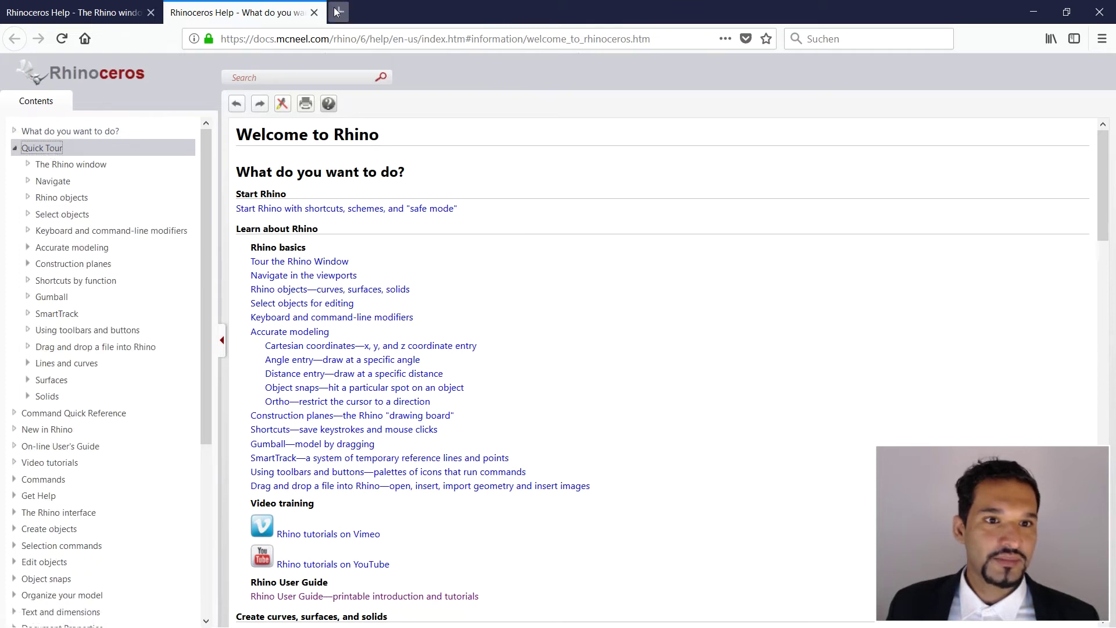
click(313, 14)
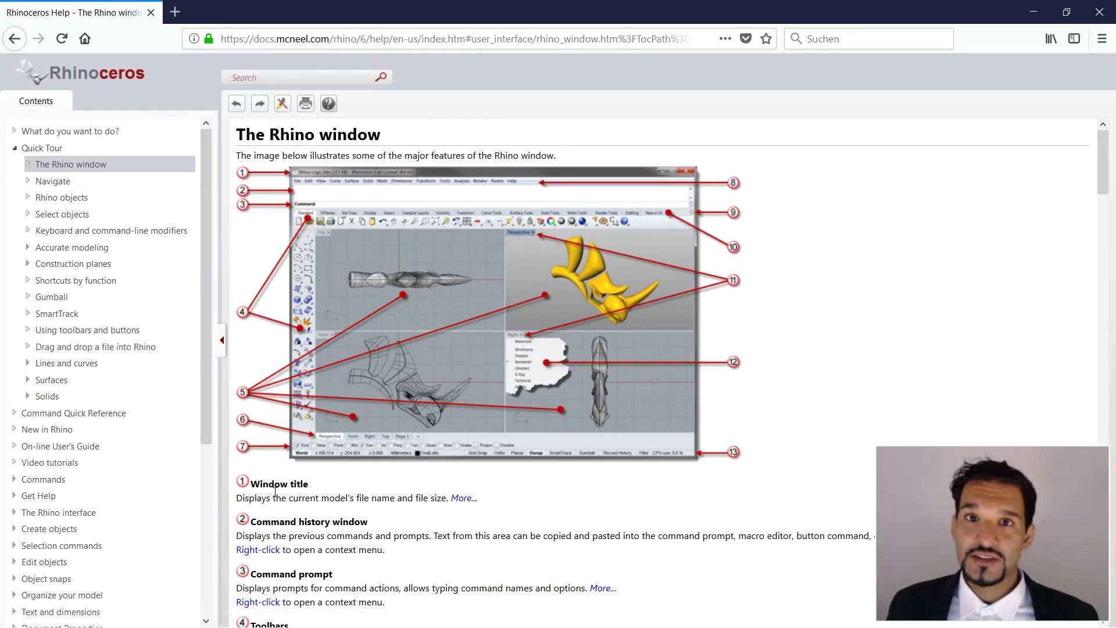
Step: Review 'The Rhino window' page, then shrink the help browser and drag it to the screen bottom
scroll(273, 490, down, 2)
scroll(262, 487, up, 2)
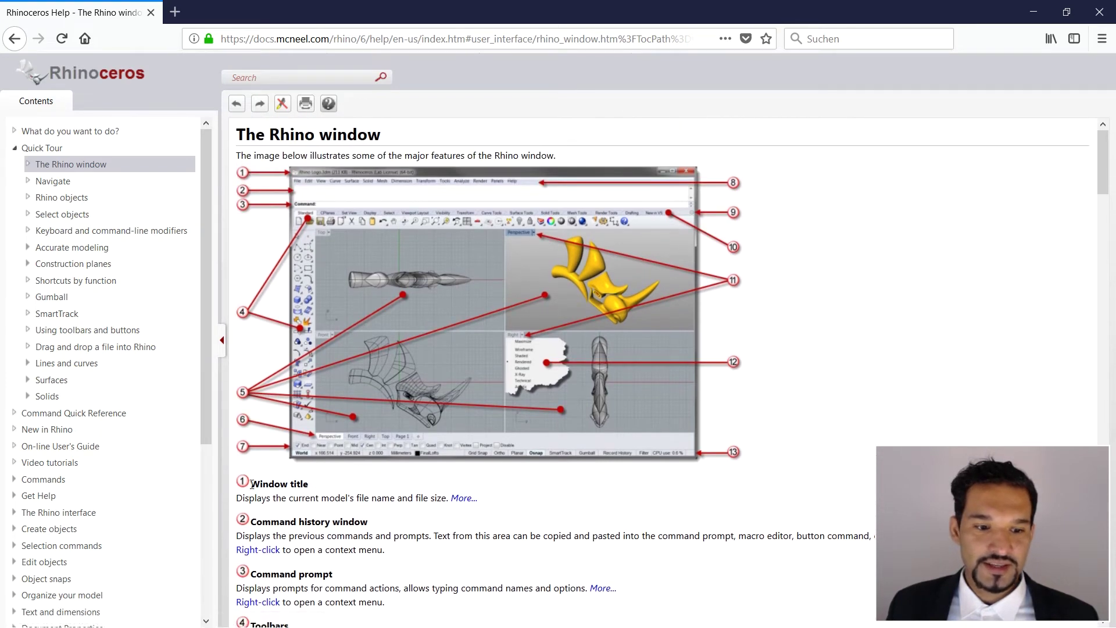
drag(252, 484, 297, 484)
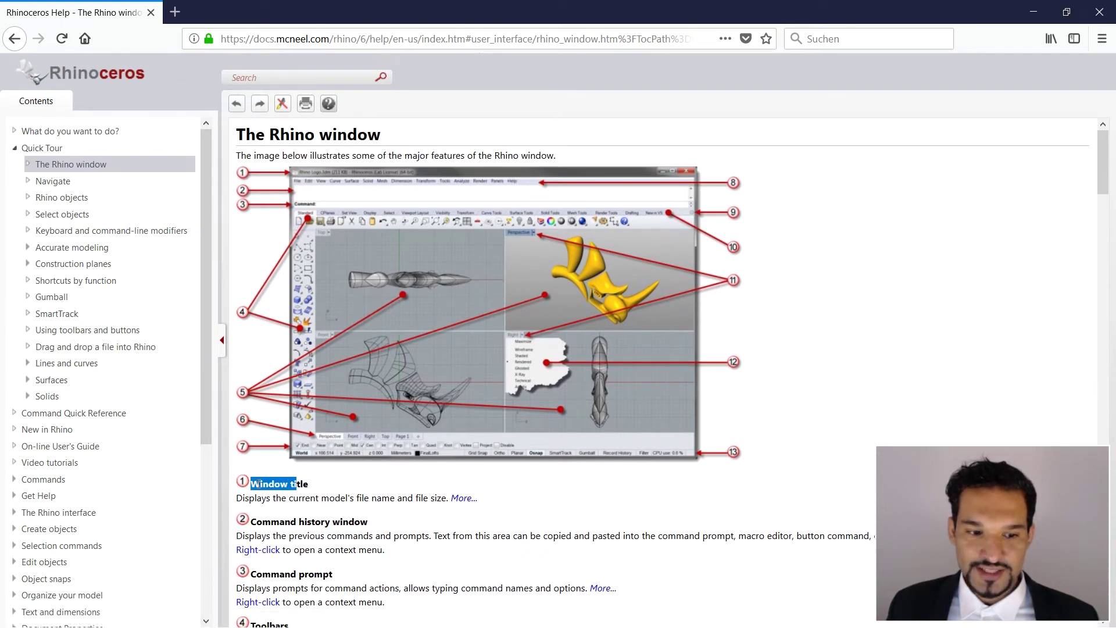
scroll(244, 486, down, 2)
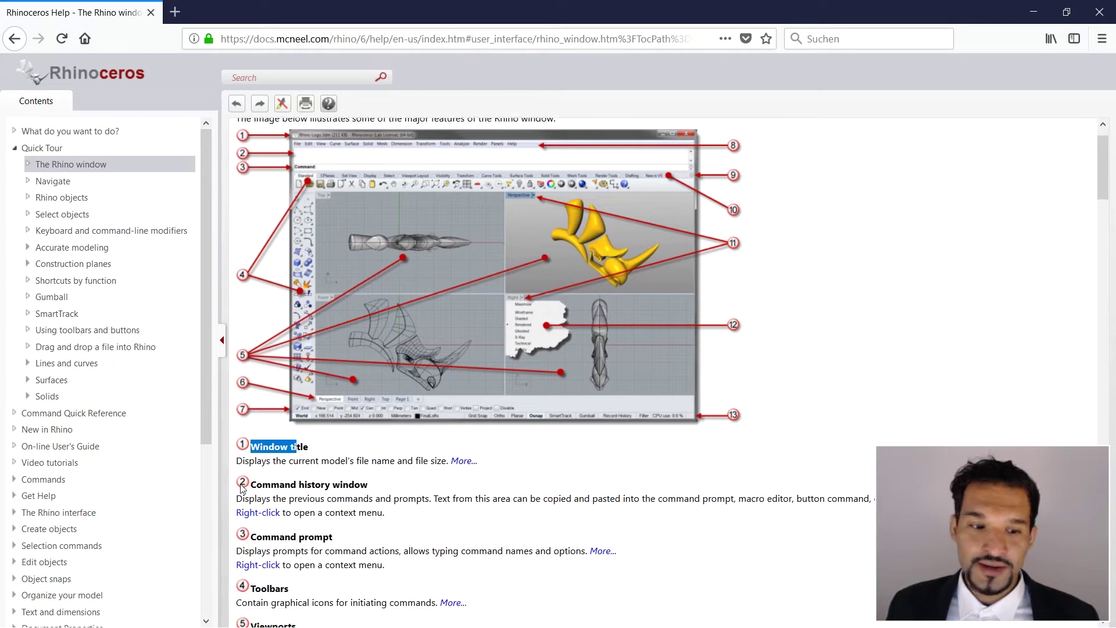
scroll(245, 484, up, 2)
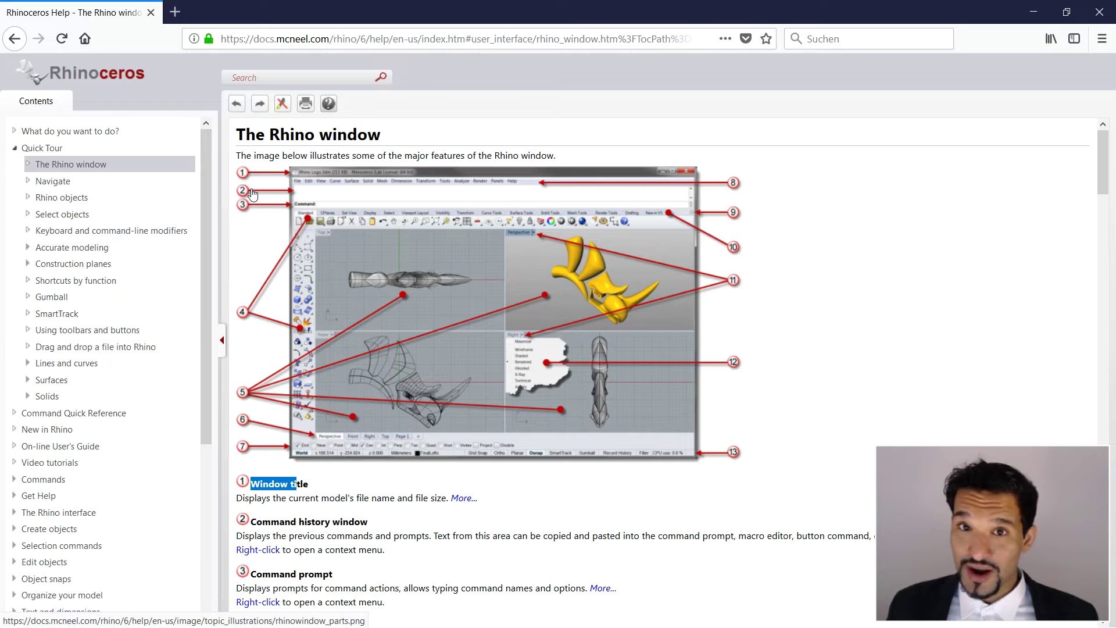
click(1066, 11)
drag(299, 199, 358, 610)
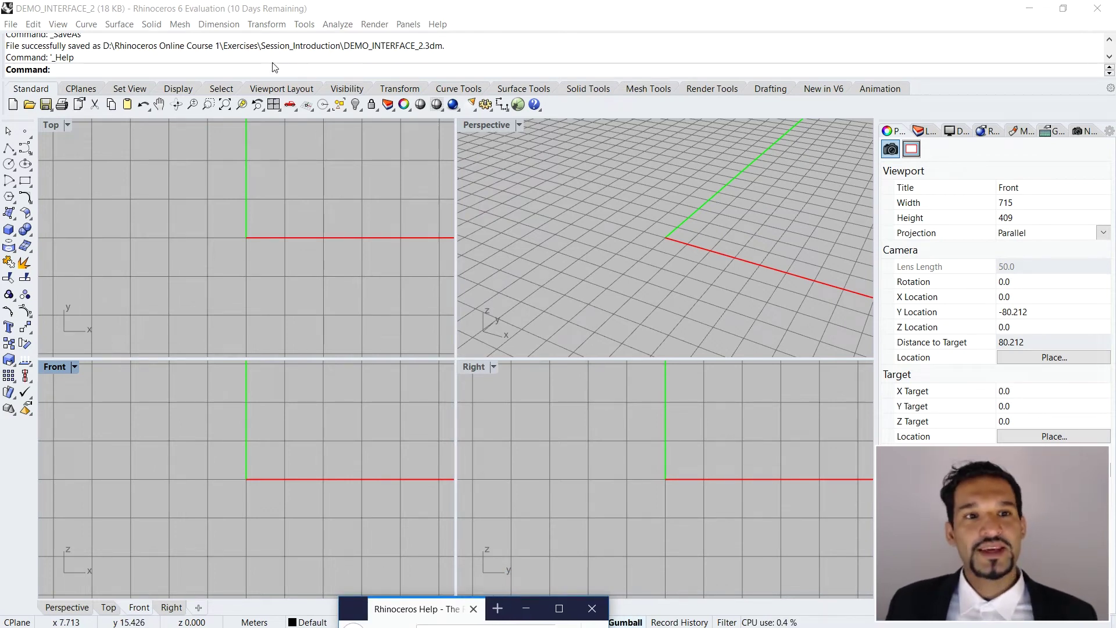
Step: Bring the Rhino window back to the front
scroll(256, 58, up, 1)
scroll(255, 58, up, 3)
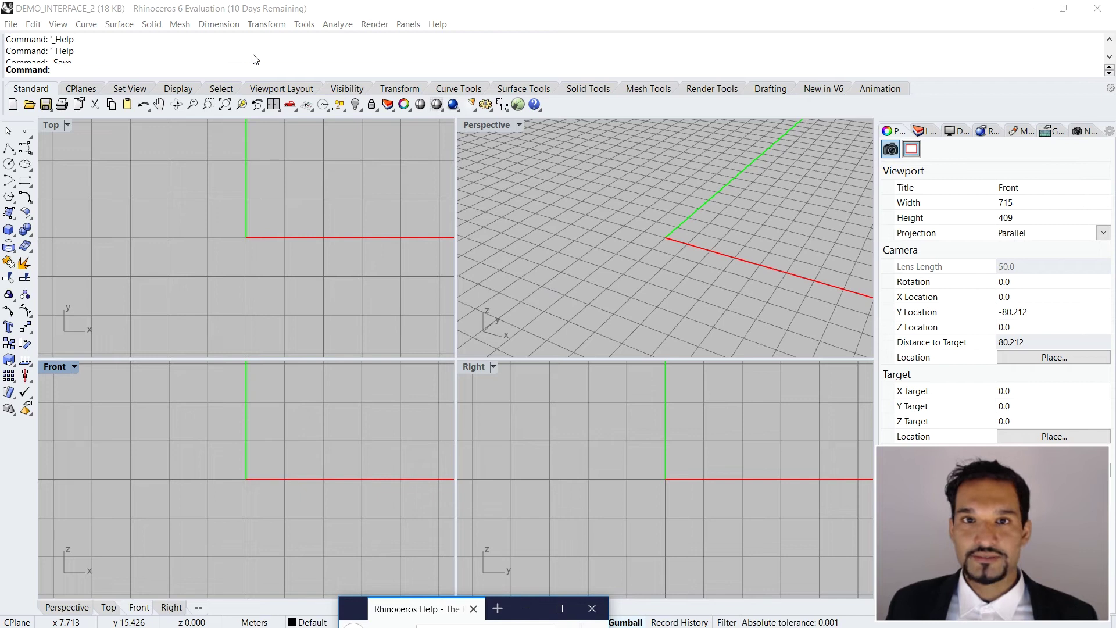
scroll(255, 58, down, 4)
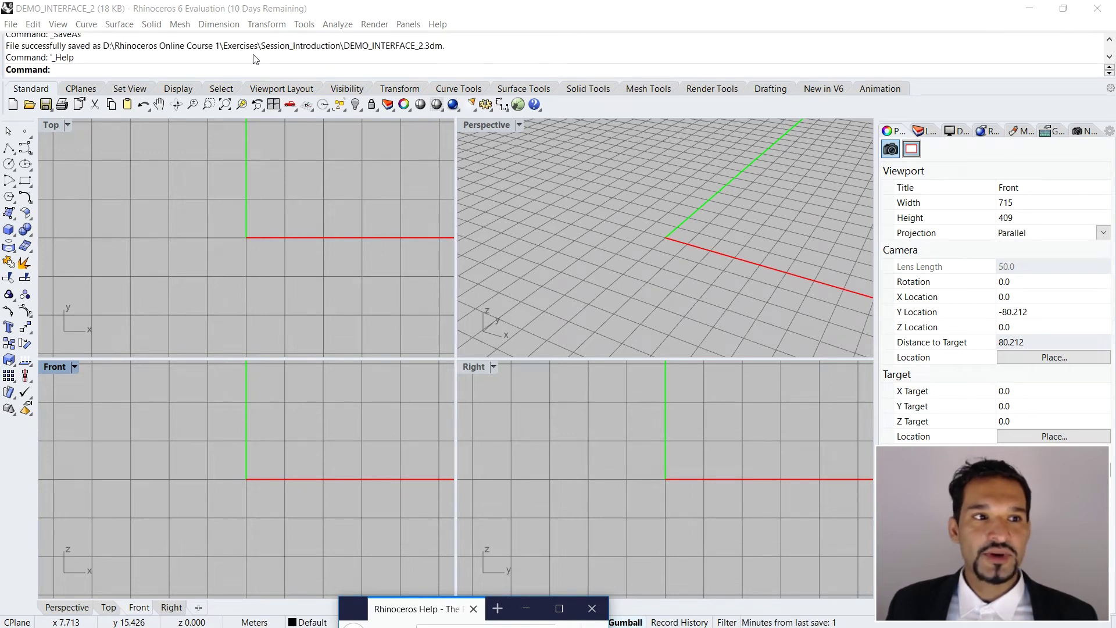
scroll(254, 58, up, 3)
scroll(255, 58, down, 1)
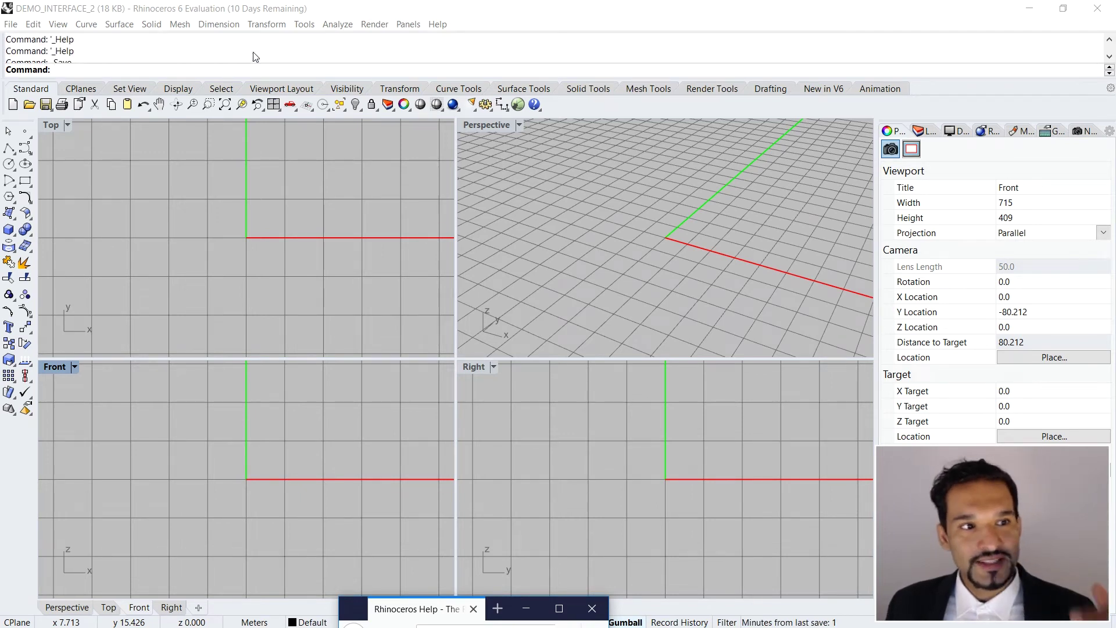
scroll(255, 58, down, 1)
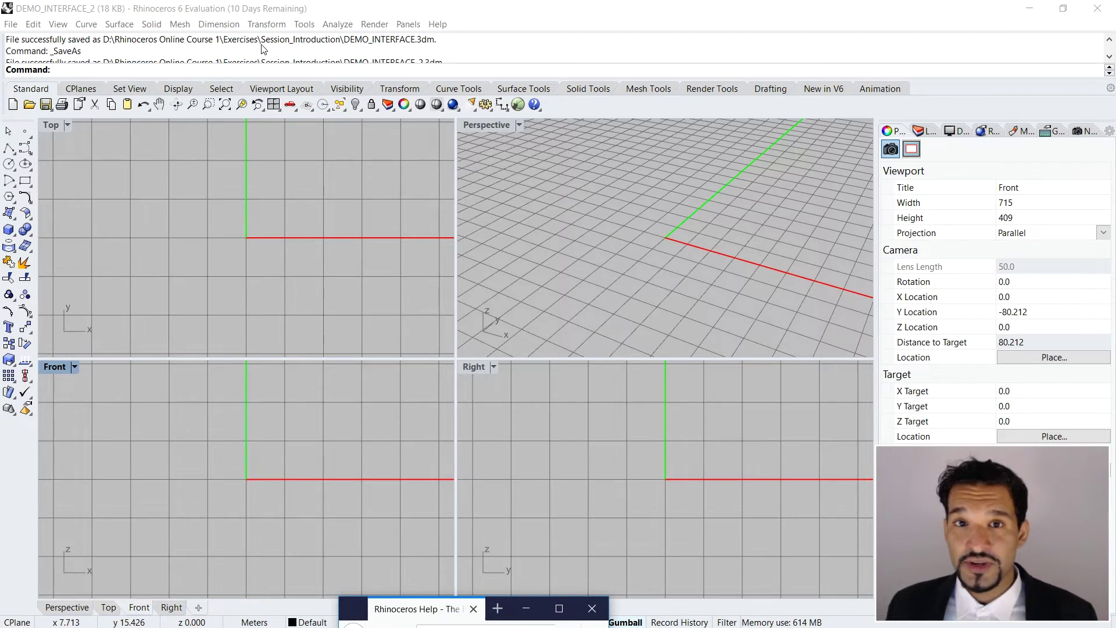
click(264, 49)
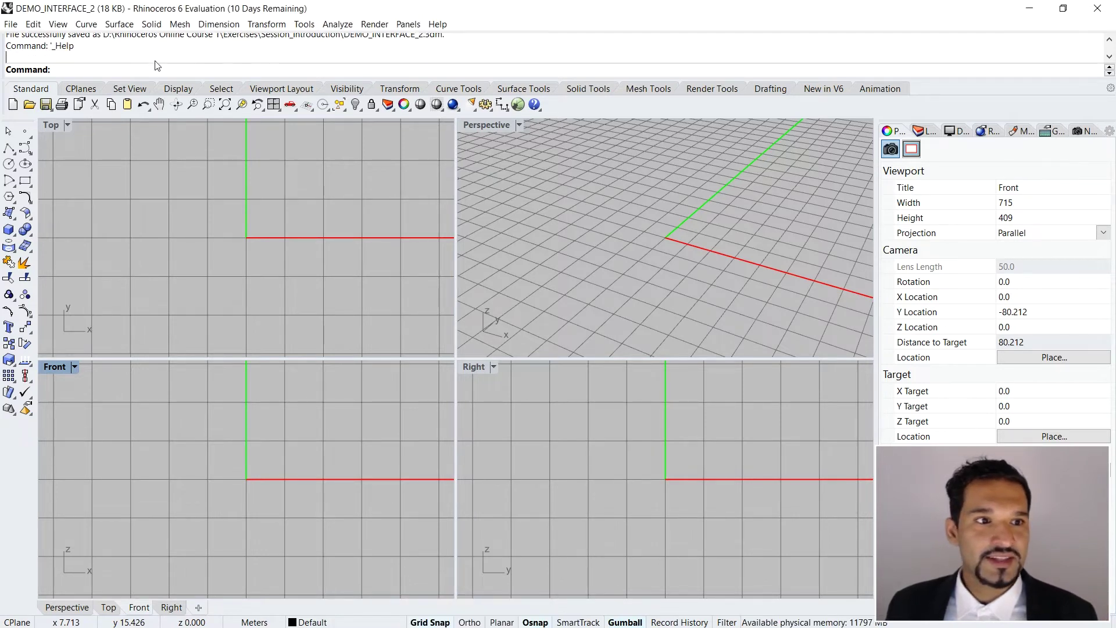
Step: Scroll back through the command history and open its right-click options menu
scroll(116, 53, up, 2)
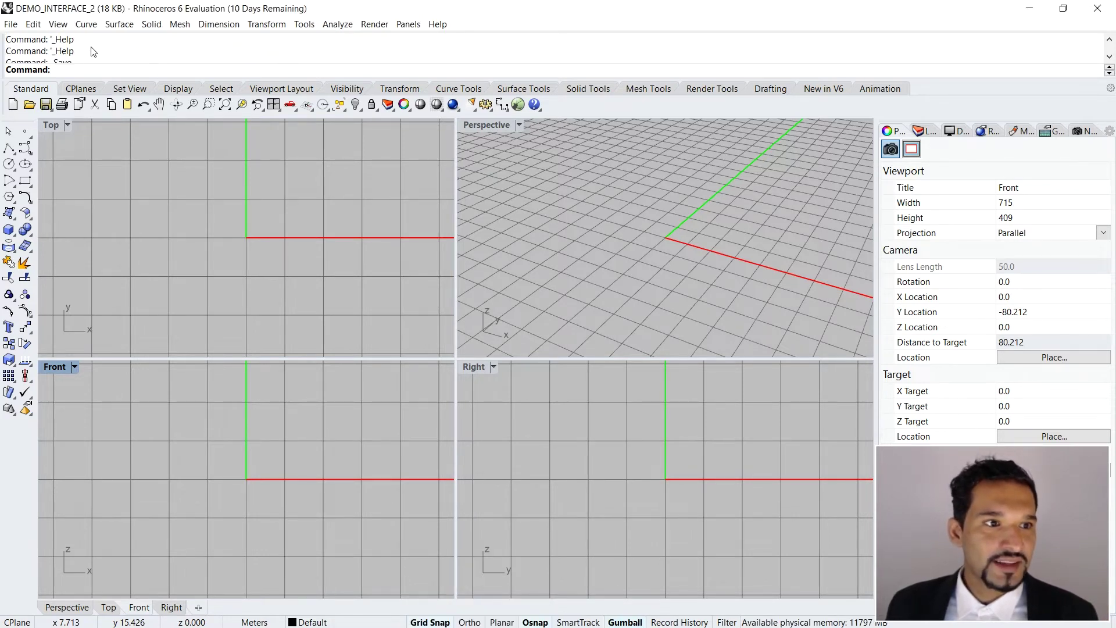
scroll(190, 52, down, 2)
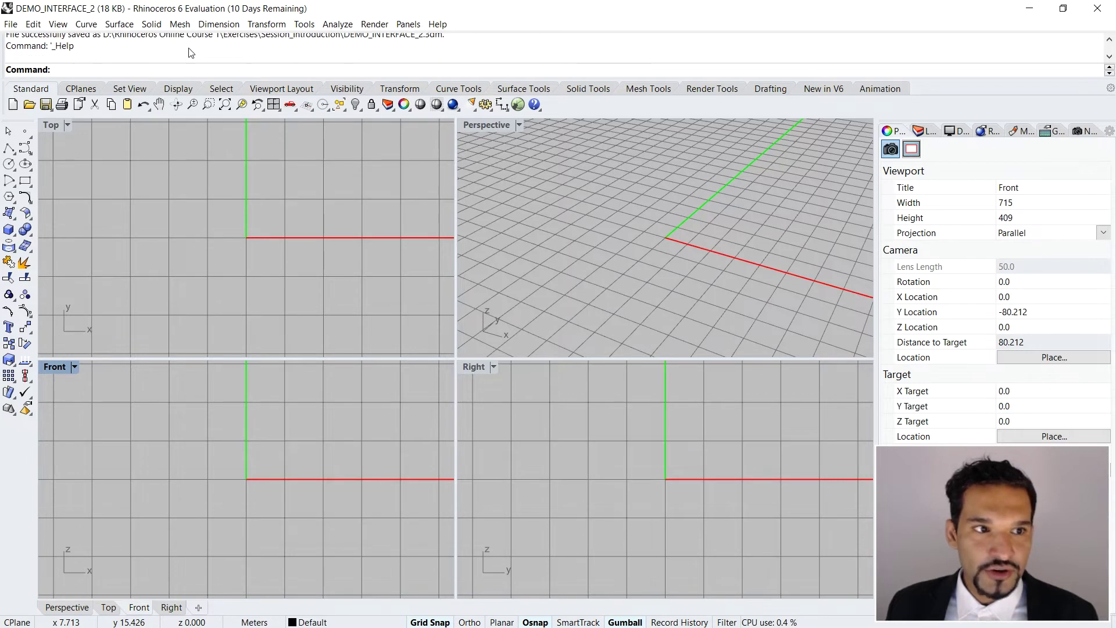
scroll(190, 53, up, 2)
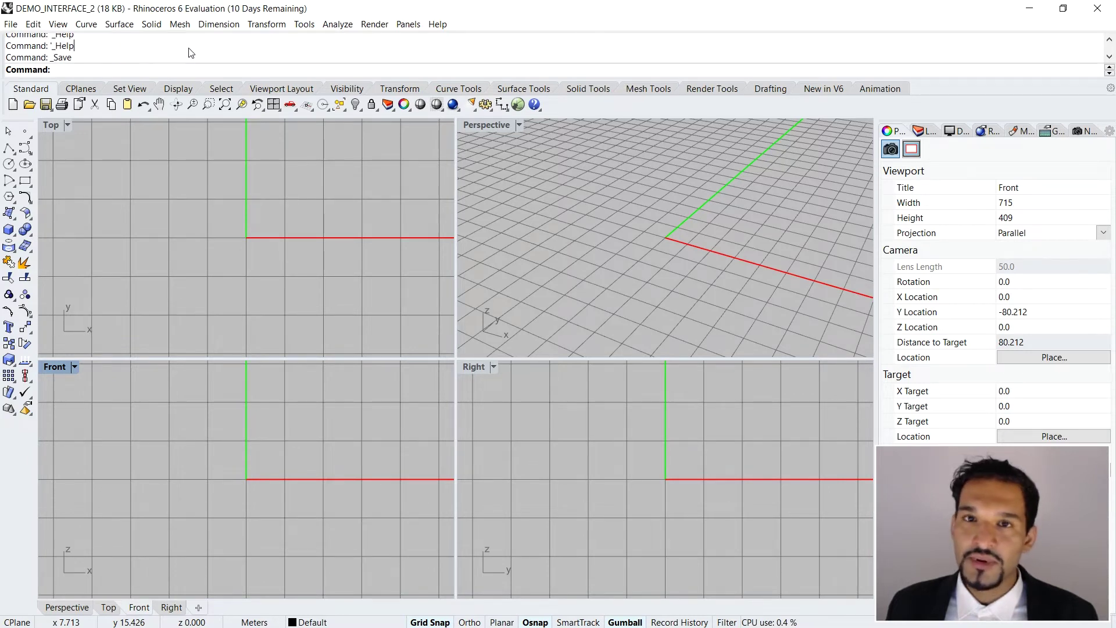
click(1109, 56)
click(1109, 56)
click(1109, 57)
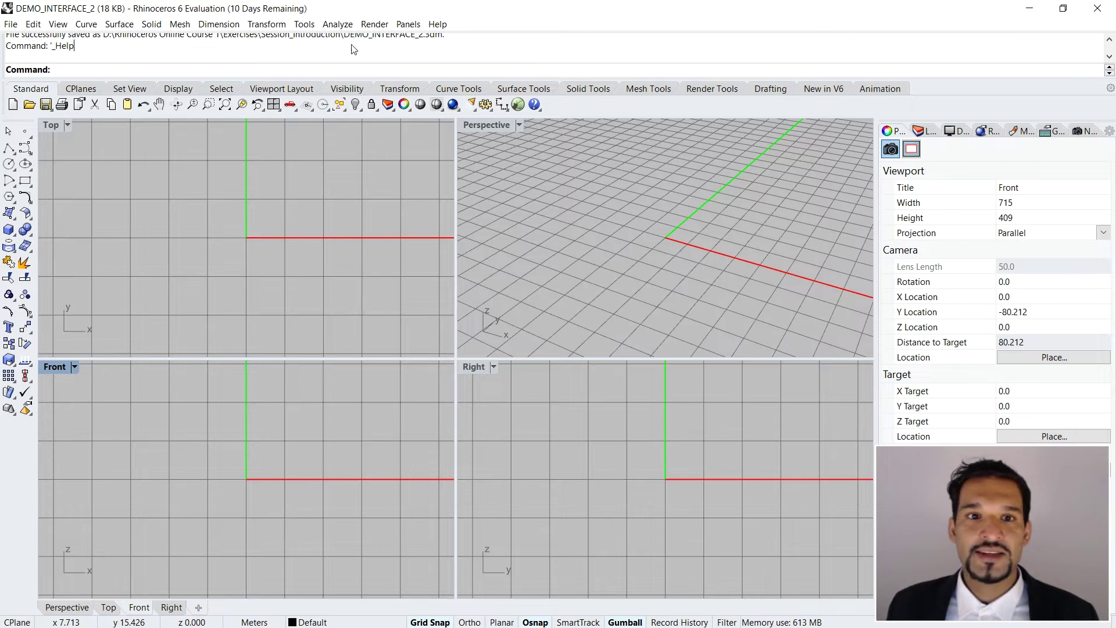
scroll(204, 57, up, 1)
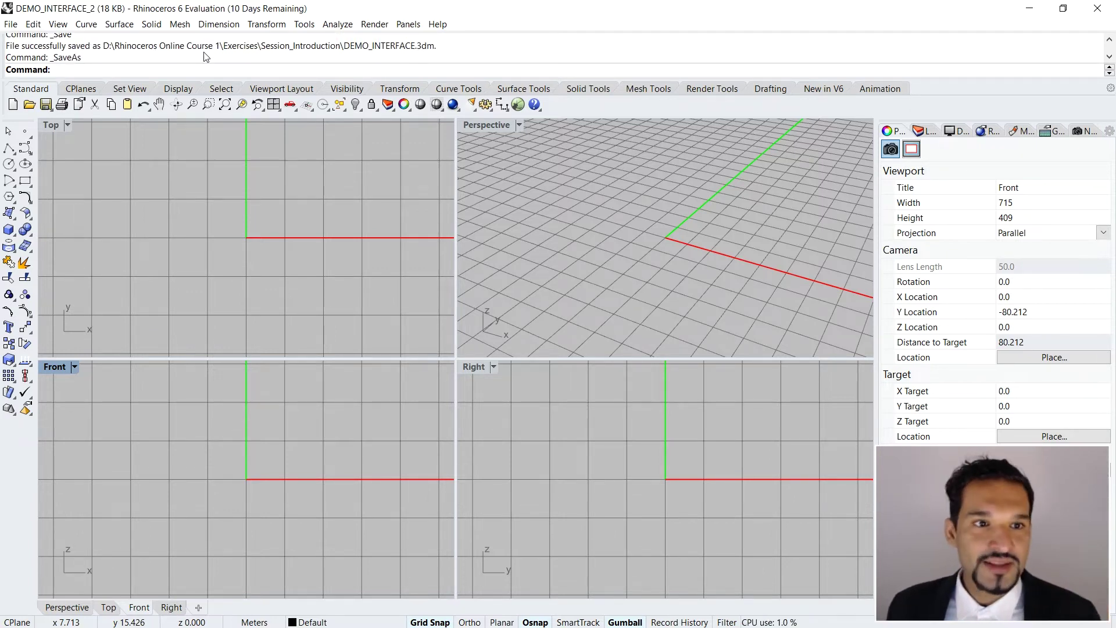
scroll(204, 57, down, 1)
scroll(204, 57, down, 1)
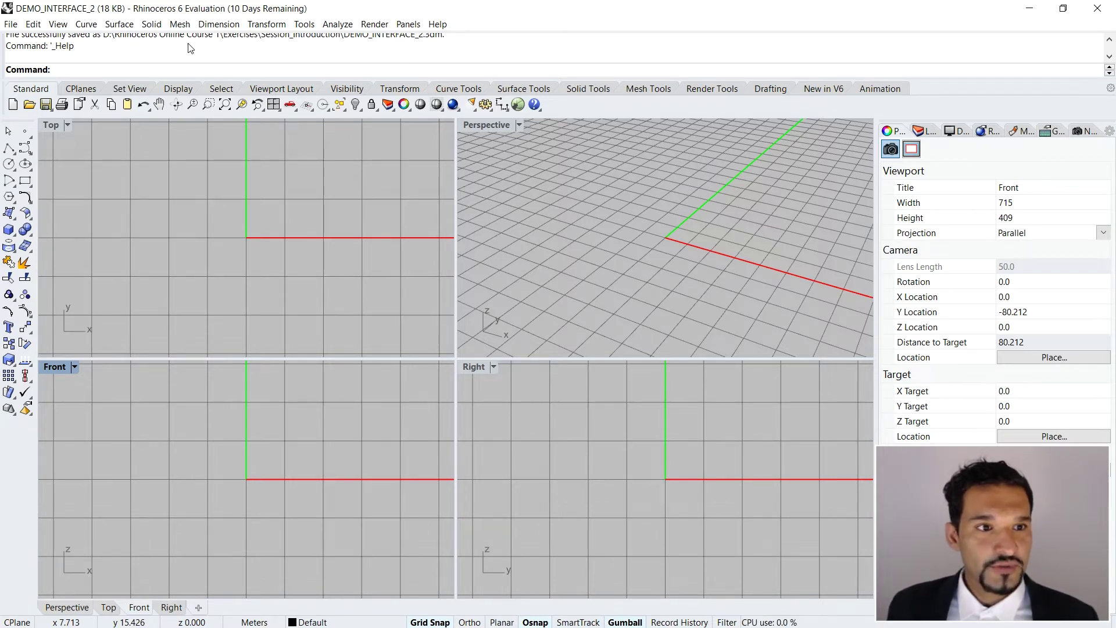
right_click(453, 55)
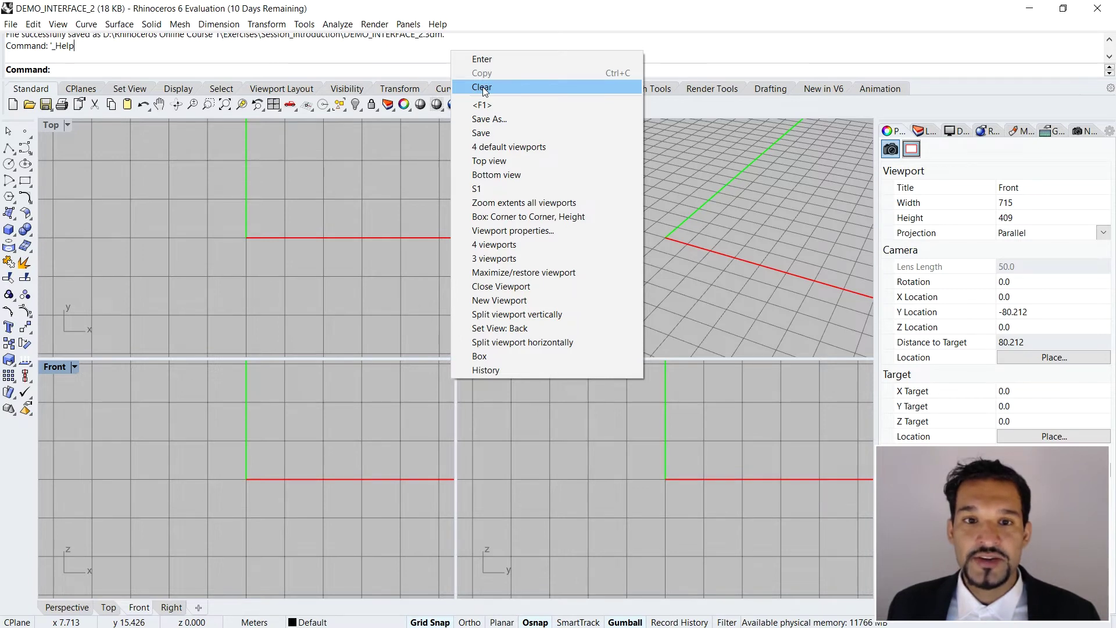
Step: Select several command-history lines, then deselect them
click(429, 58)
drag(99, 58, 4, 5)
click(262, 60)
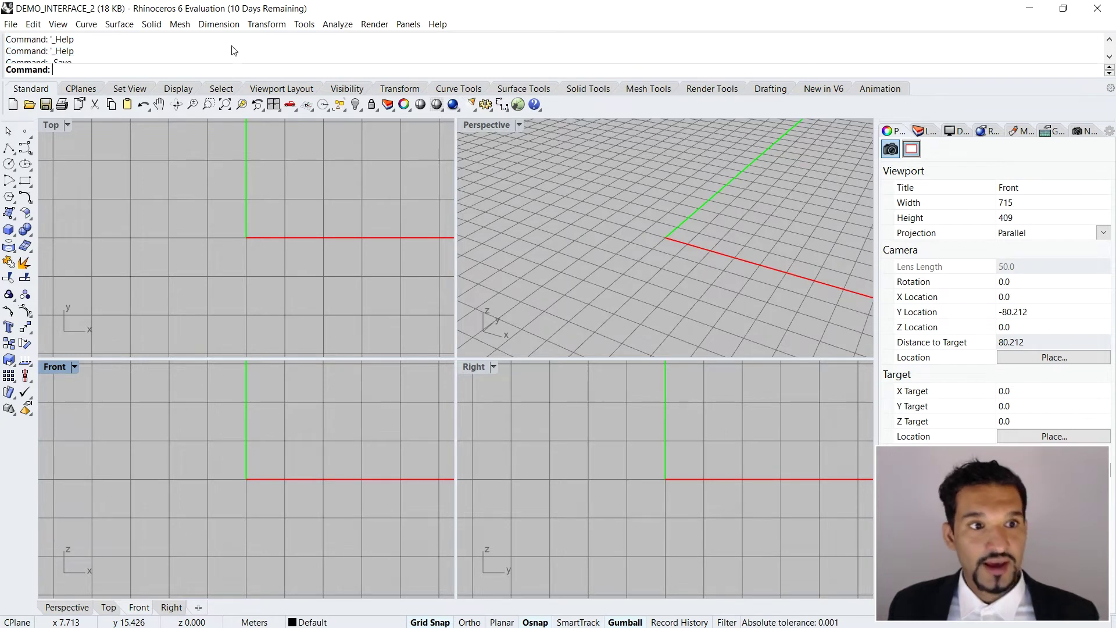
scroll(262, 59, down, 2)
Step: Wipe the command history with the right-click Clear option
right_click(262, 57)
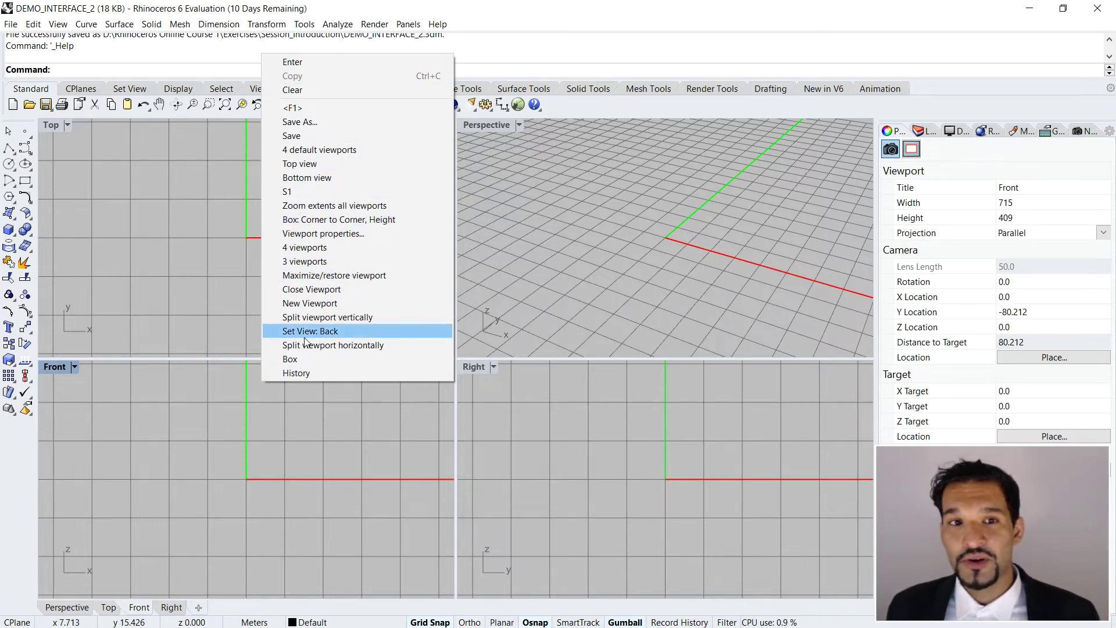
click(308, 90)
right_click(319, 43)
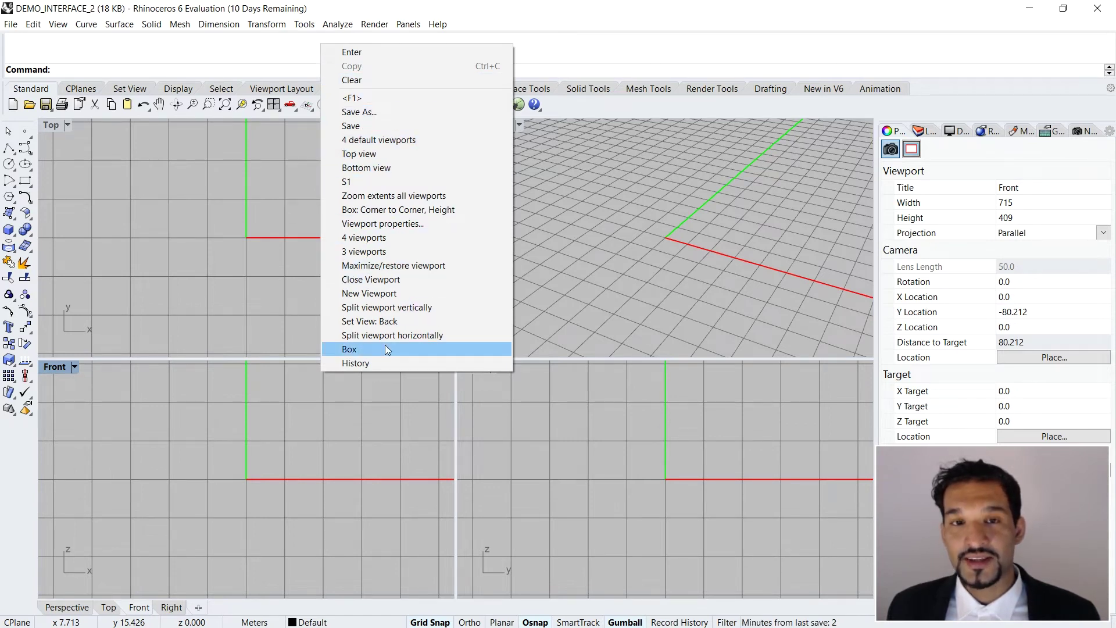
click(540, 50)
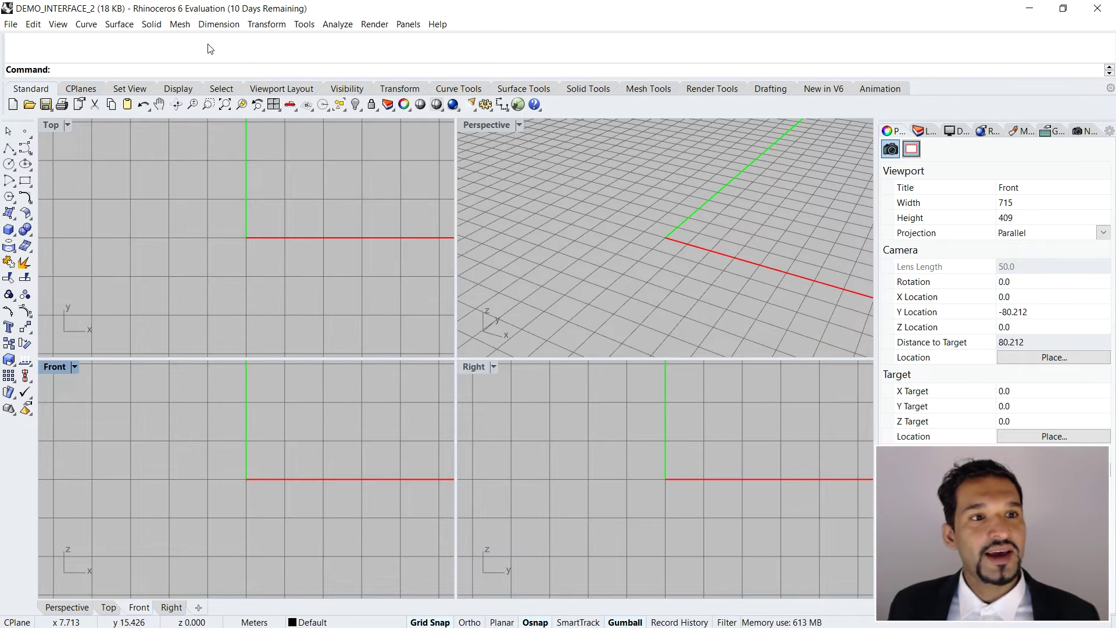
right_click(70, 47)
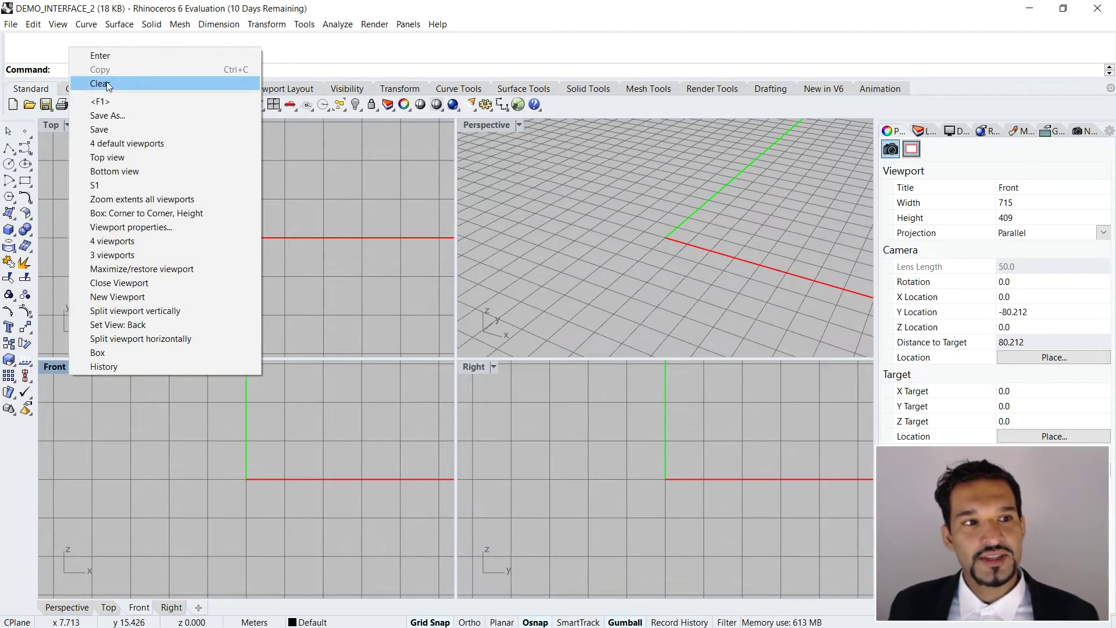
click(102, 83)
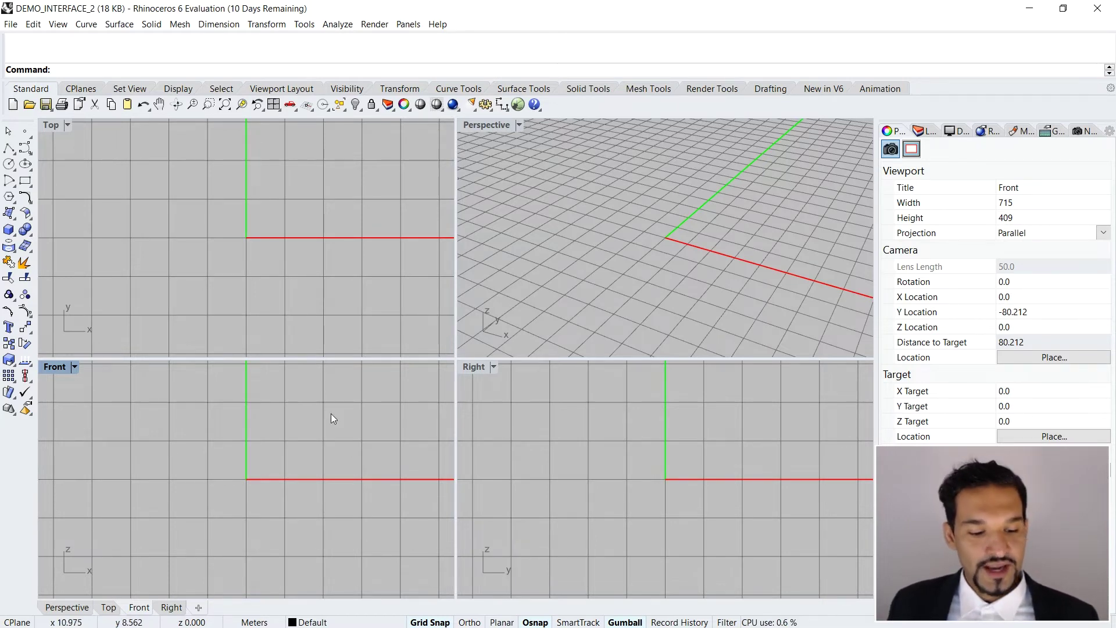
key(F1)
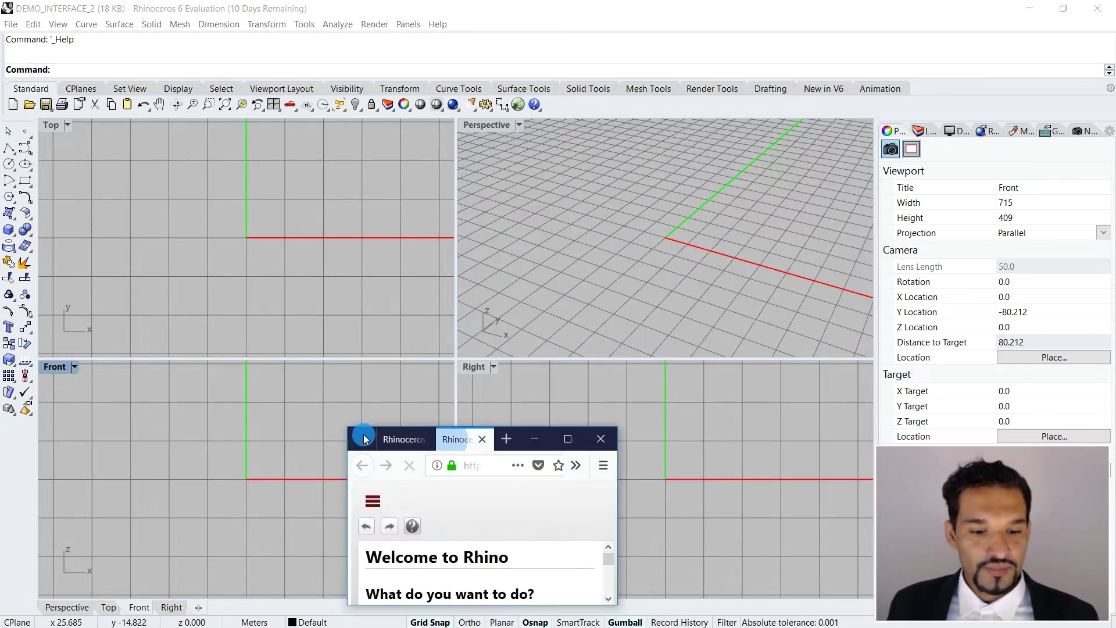
Step: Maximize the help browser and highlight the Command prompt heading on 'The Rhino window' page
drag(363, 439, 351, 250)
click(471, 251)
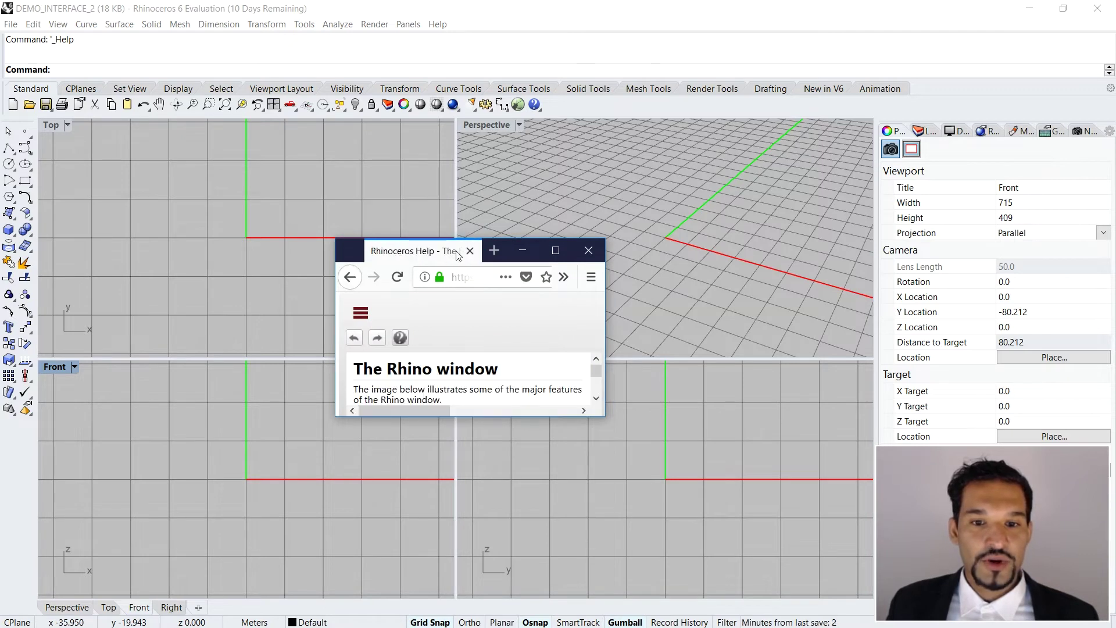
click(555, 250)
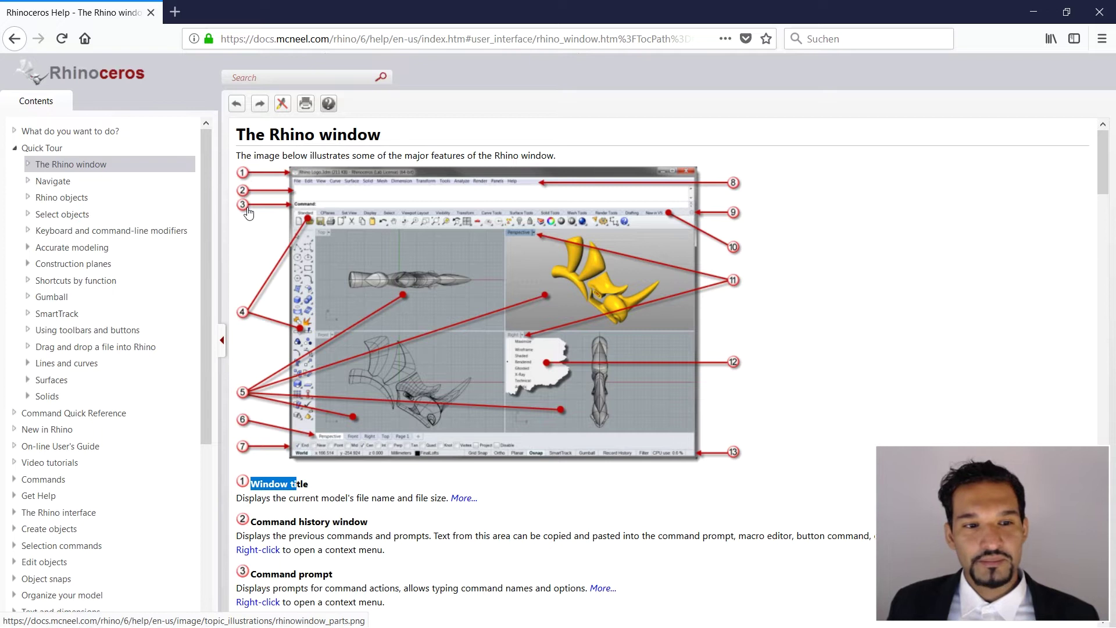
scroll(248, 214, down, 3)
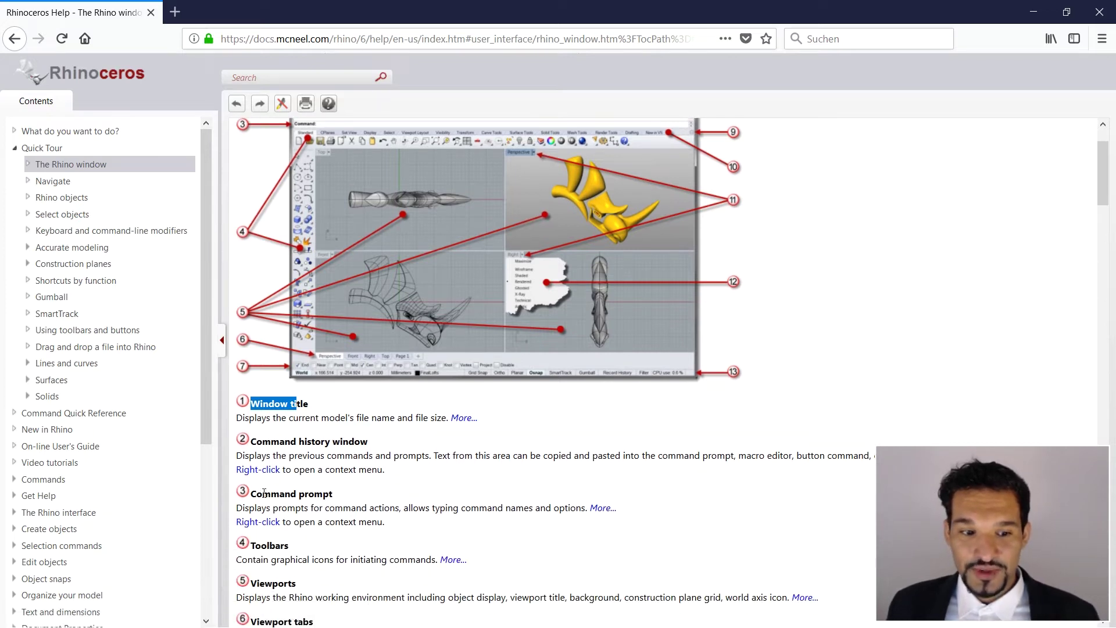
drag(264, 493, 347, 493)
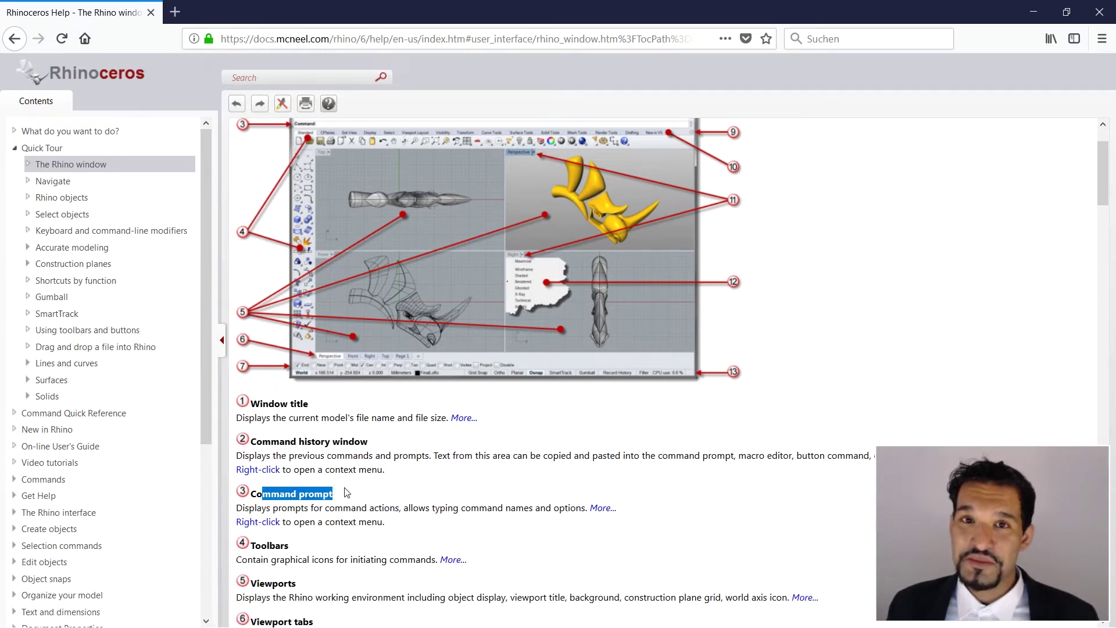
drag(249, 494, 335, 493)
scroll(343, 476, down, 3)
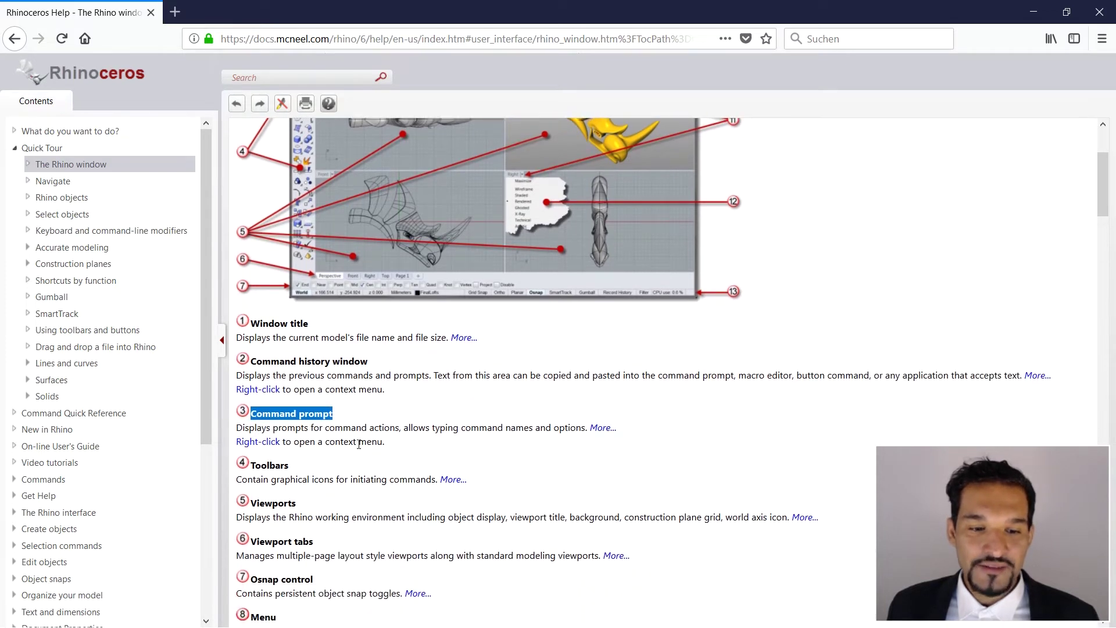
Step: Restore the help browser, drag it to the screen bottom, and bring Rhino forward
click(1062, 13)
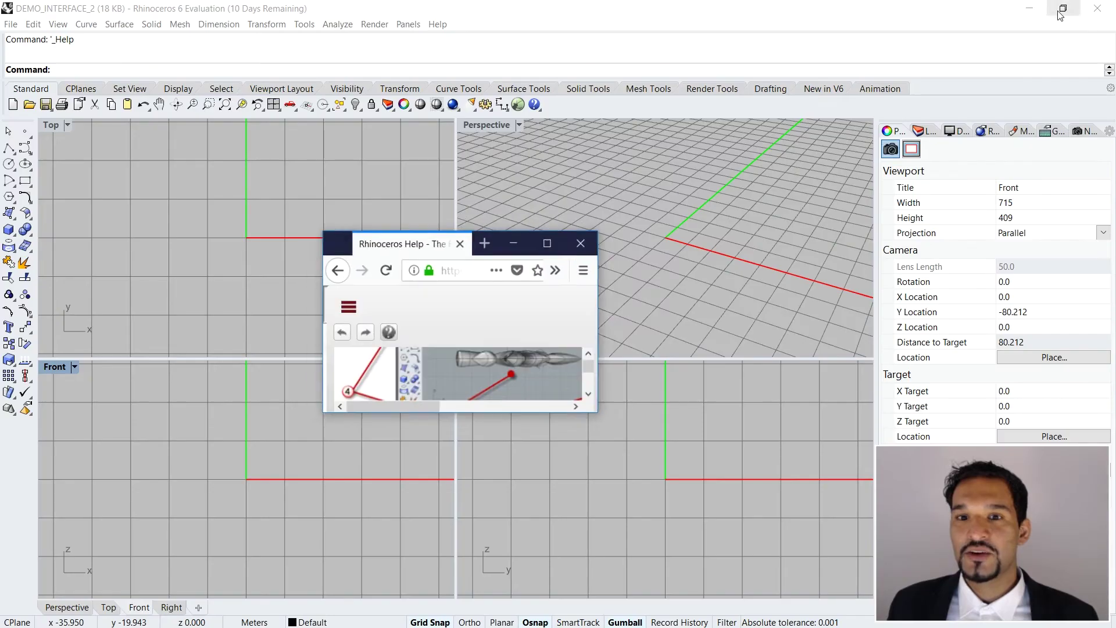
drag(338, 245, 289, 619)
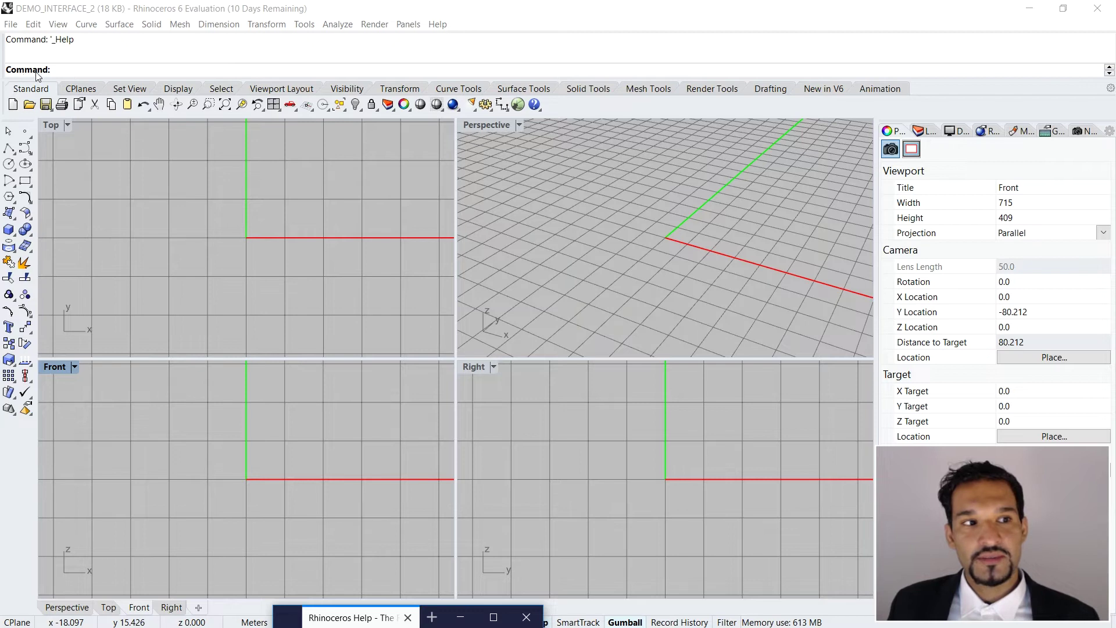
click(79, 73)
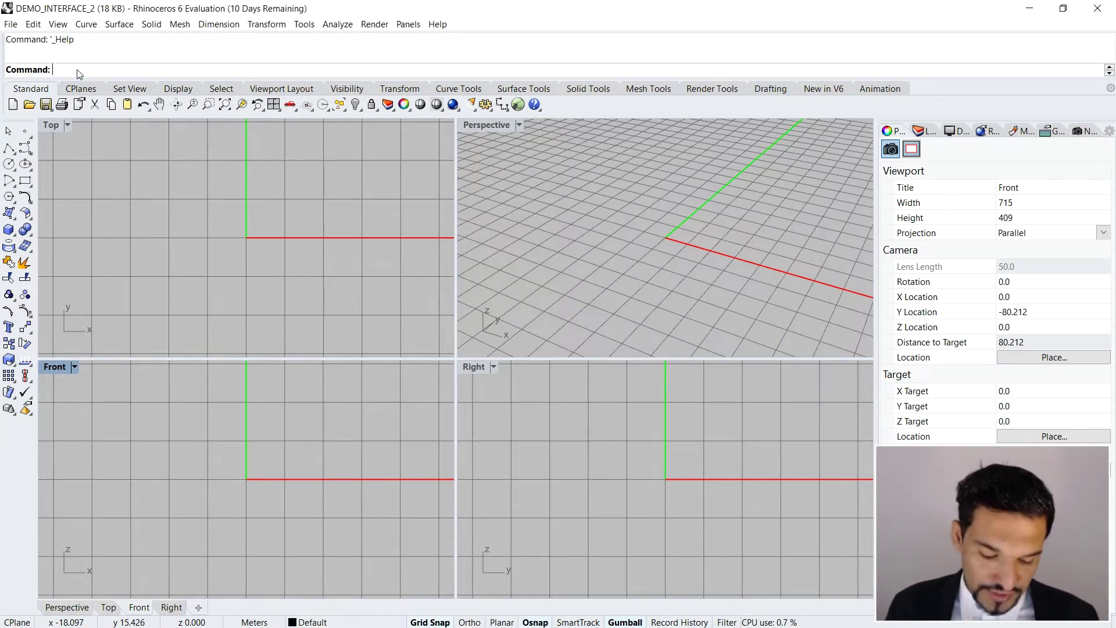
Step: Trim typed Box to B, browse suggestions Bake, Boss, BooleanDifference, then start the Box command
text(Box)
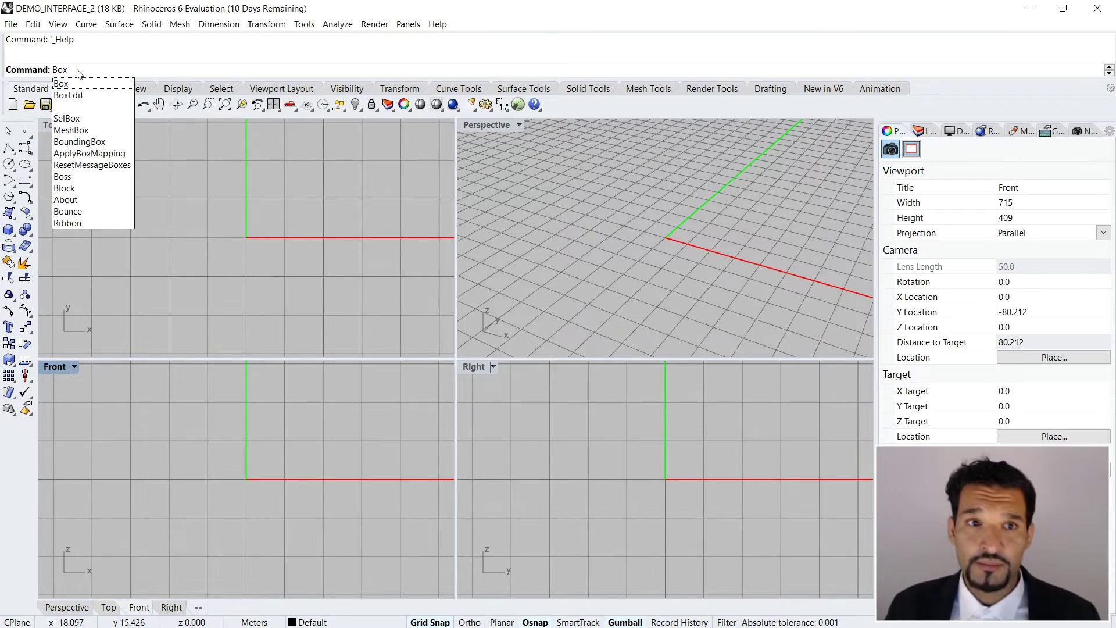
key(BackSpace)
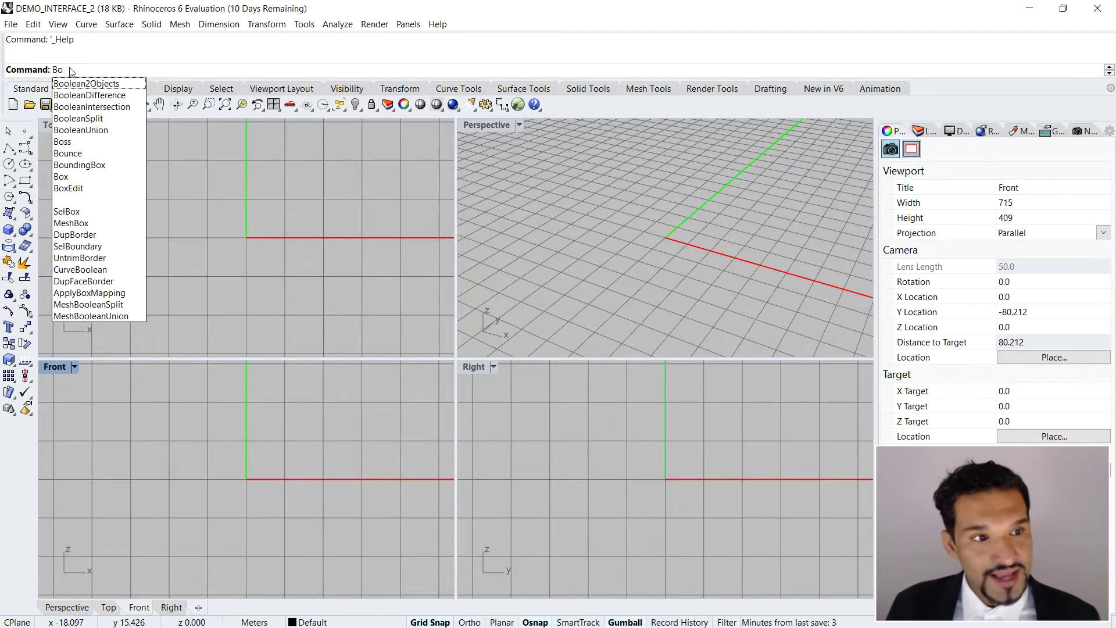
key(BackSpace)
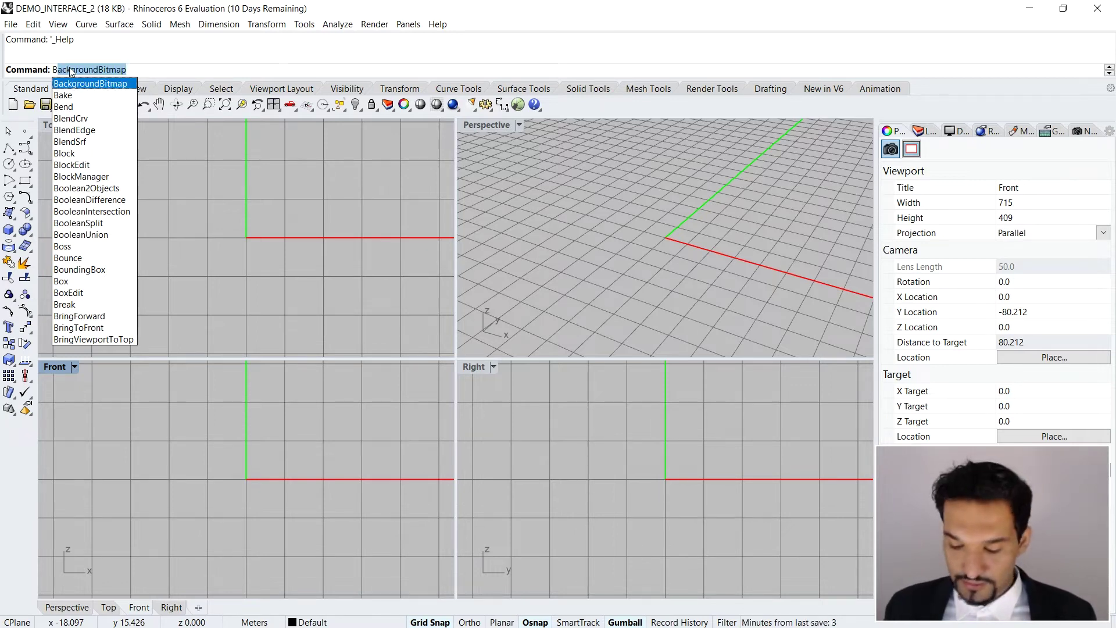
key(Down)
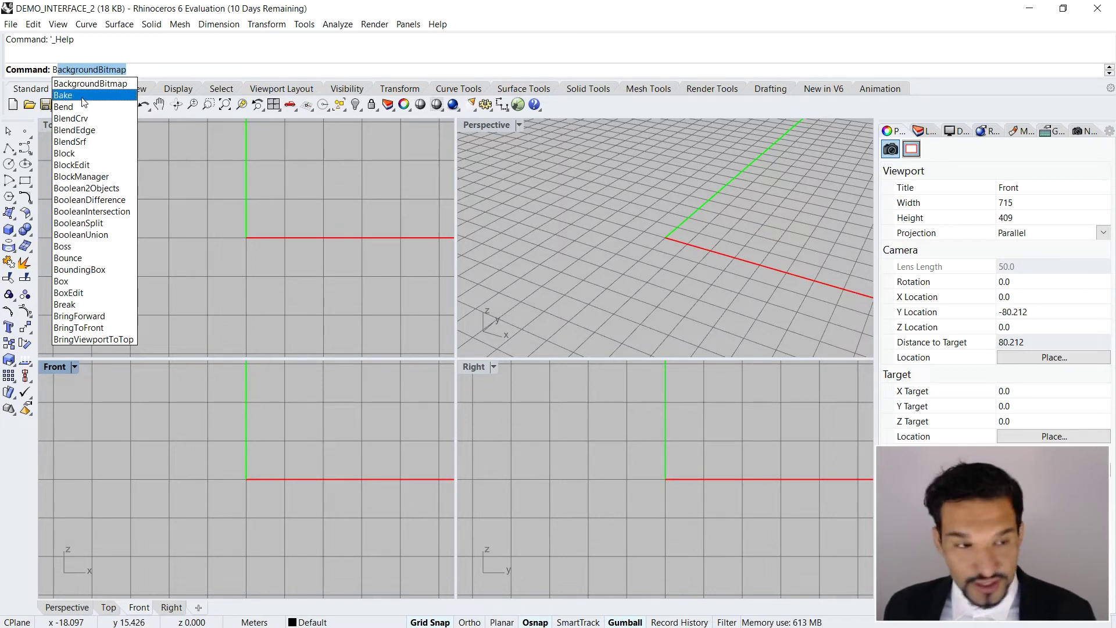
key(Down)
key(Down)
key(Down)
key(Down)
key(Down)
key(Down)
key(Down)
key(Down)
key(Down)
key(Down)
key(Down)
key(Down)
key(Down)
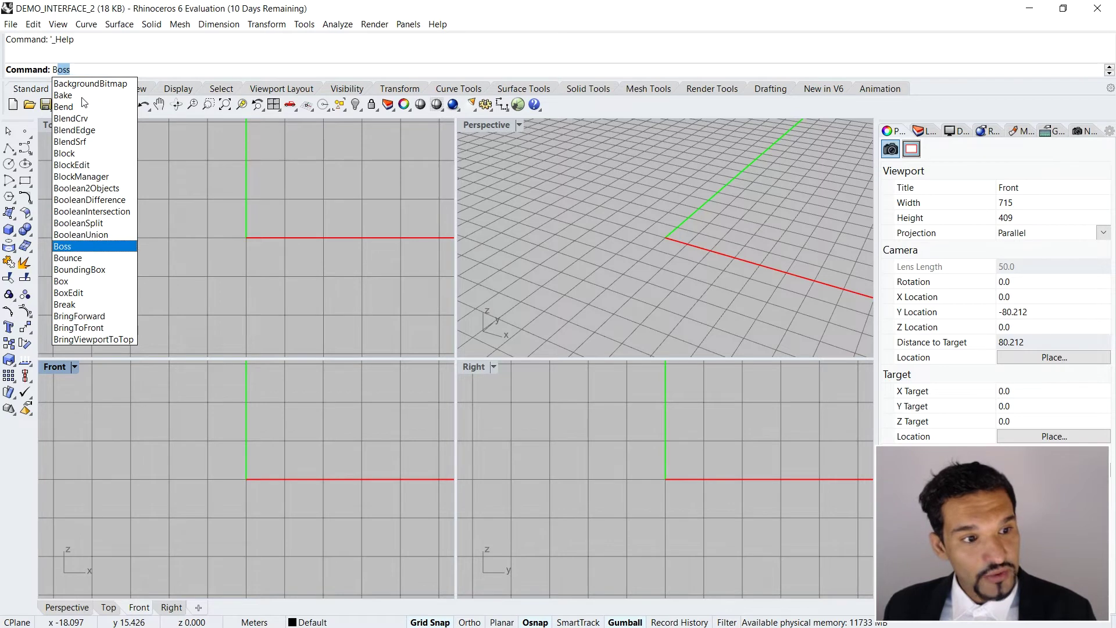
key(Down)
key(Down)
key(Down)
key(Down)
key(Down)
key(Down)
key(Down)
key(Down)
key(Down)
key(Down)
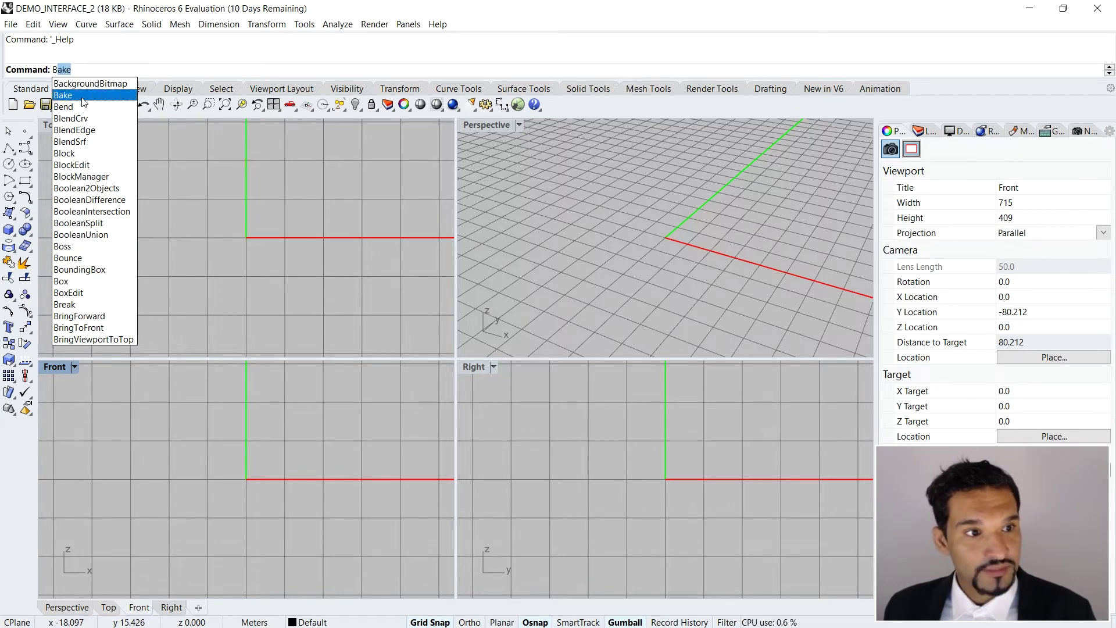
key(Down)
key(Down)
key(Down)
key(Down)
key(Down)
key(Down)
key(Down)
key(Down)
key(Down)
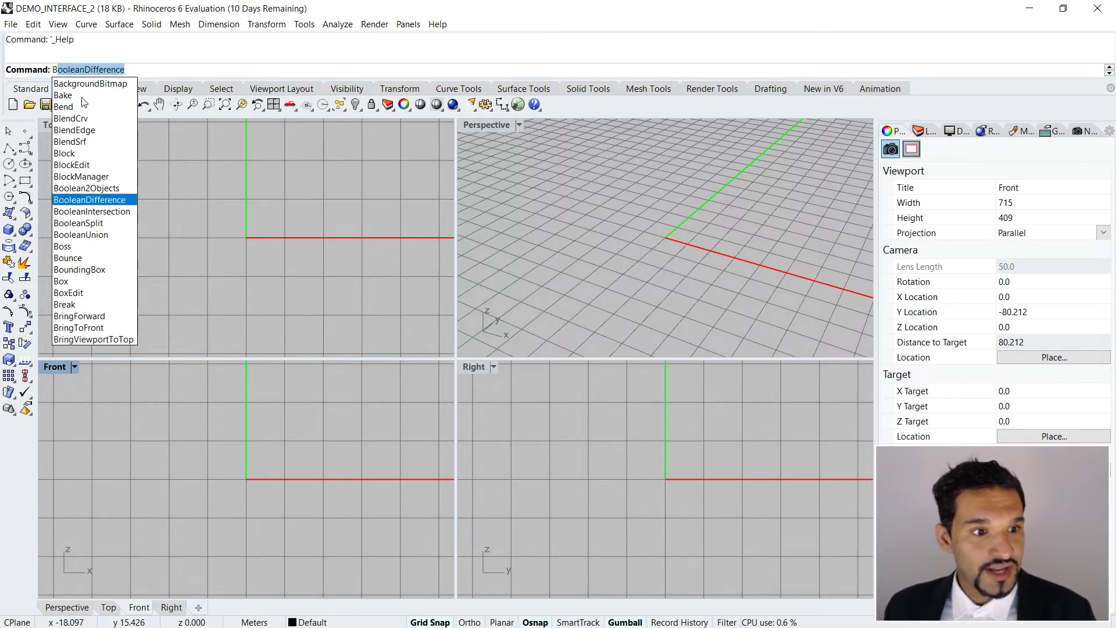
click(70, 285)
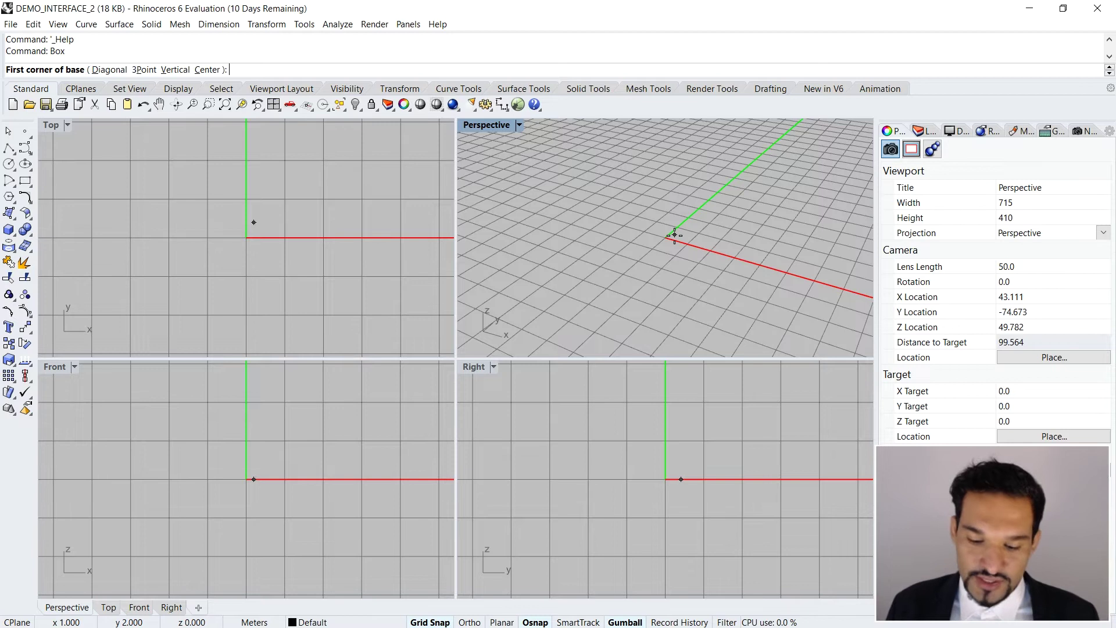
Step: Place the box's first corner at 0, then give it length 3, width 3 and height 3
text(0)
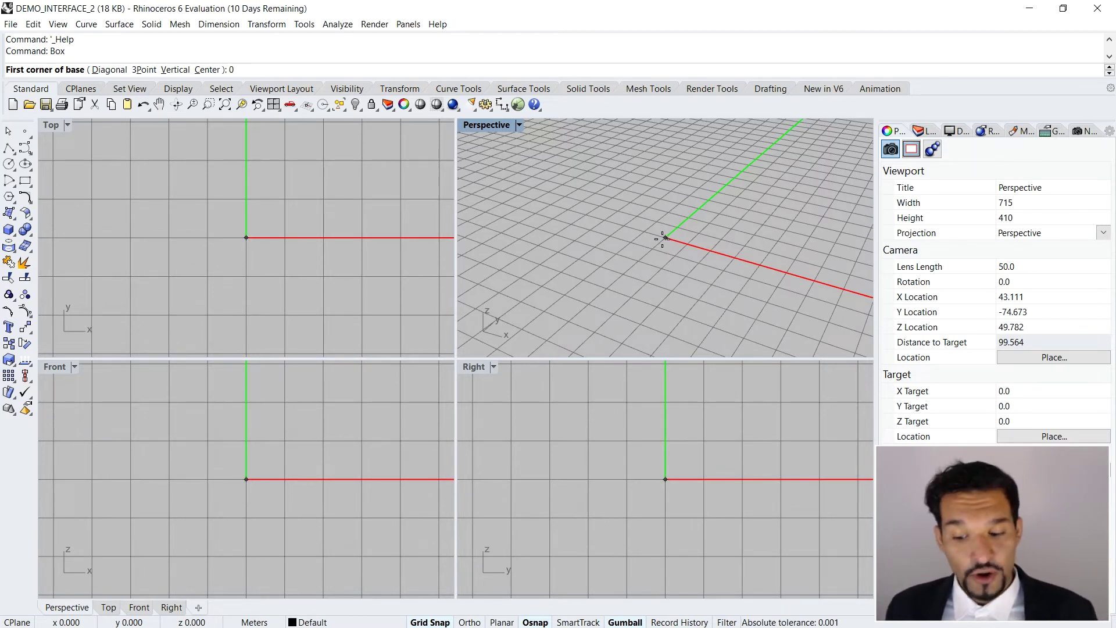
key(Return)
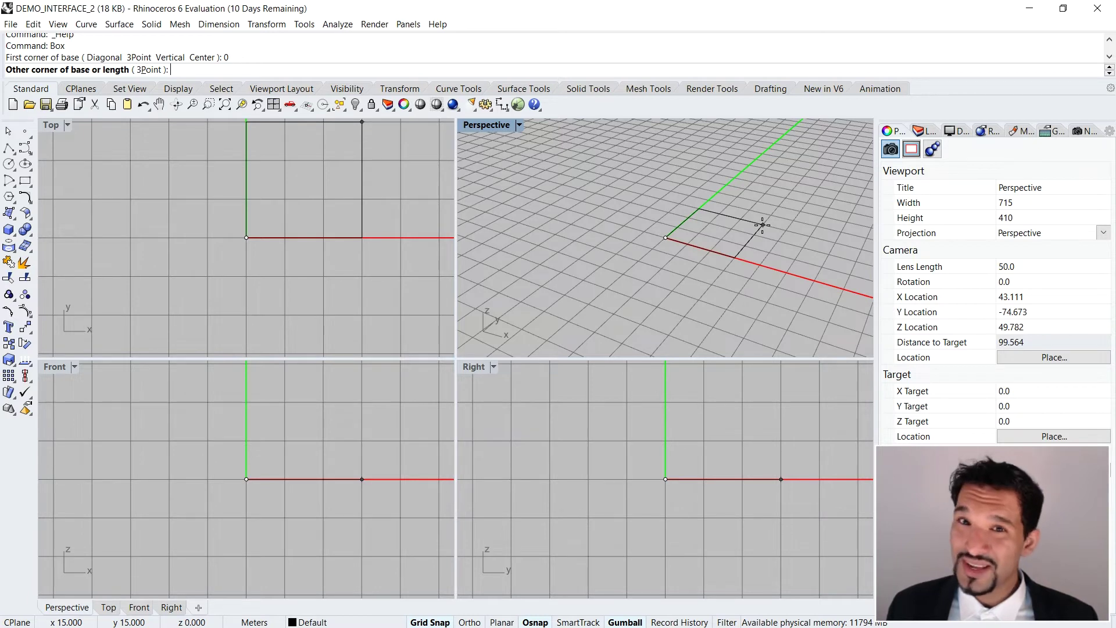
text(3)
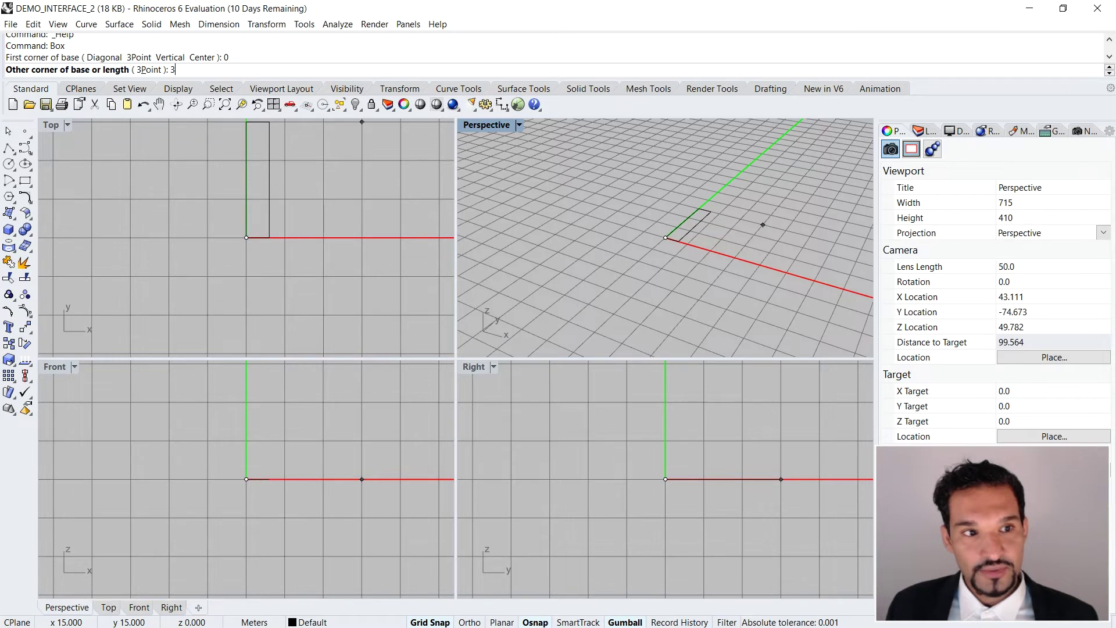
key(Return)
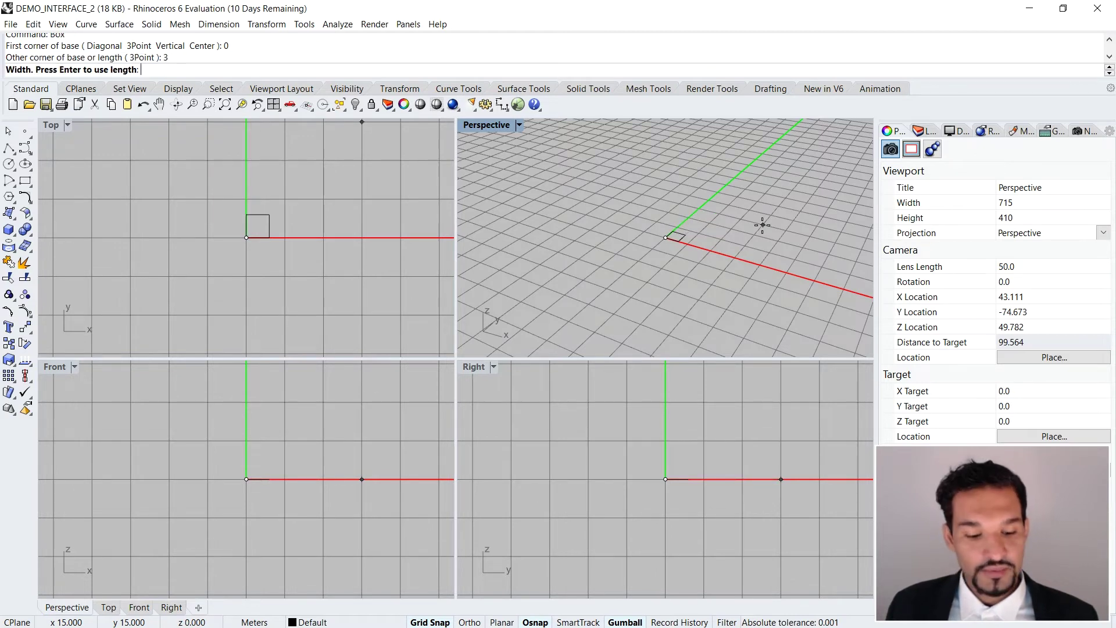
text(3)
key(Return)
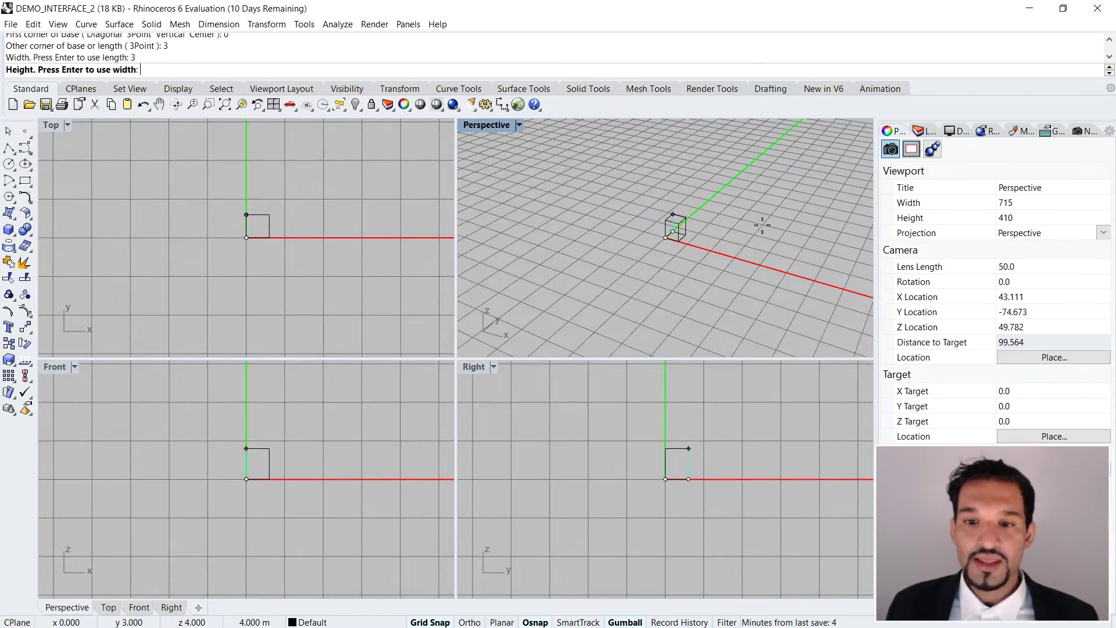
text(3)
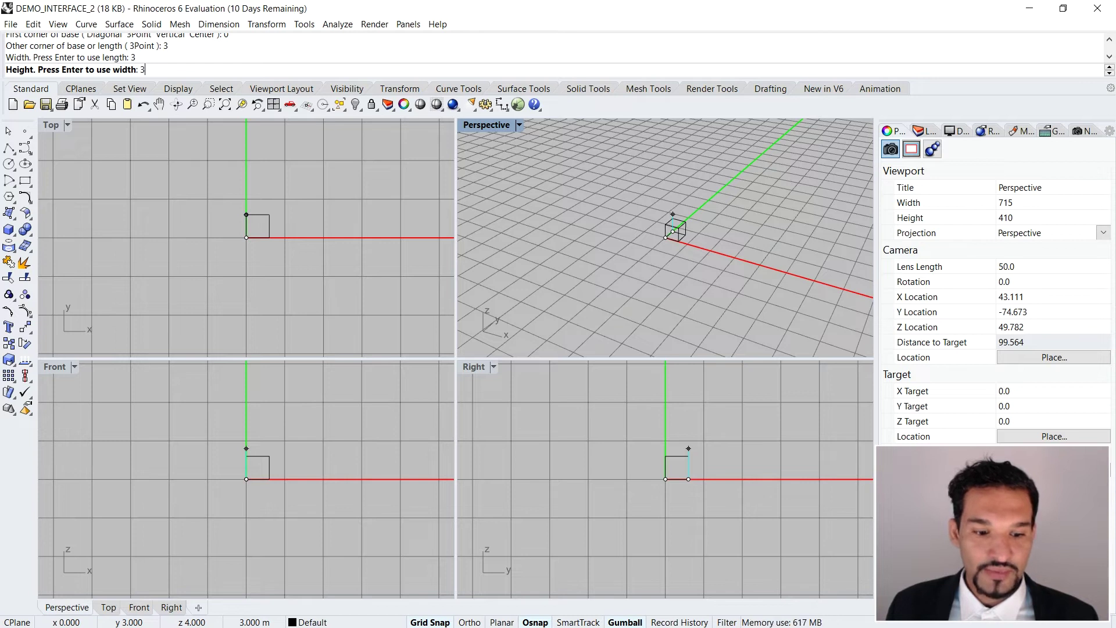
key(Return)
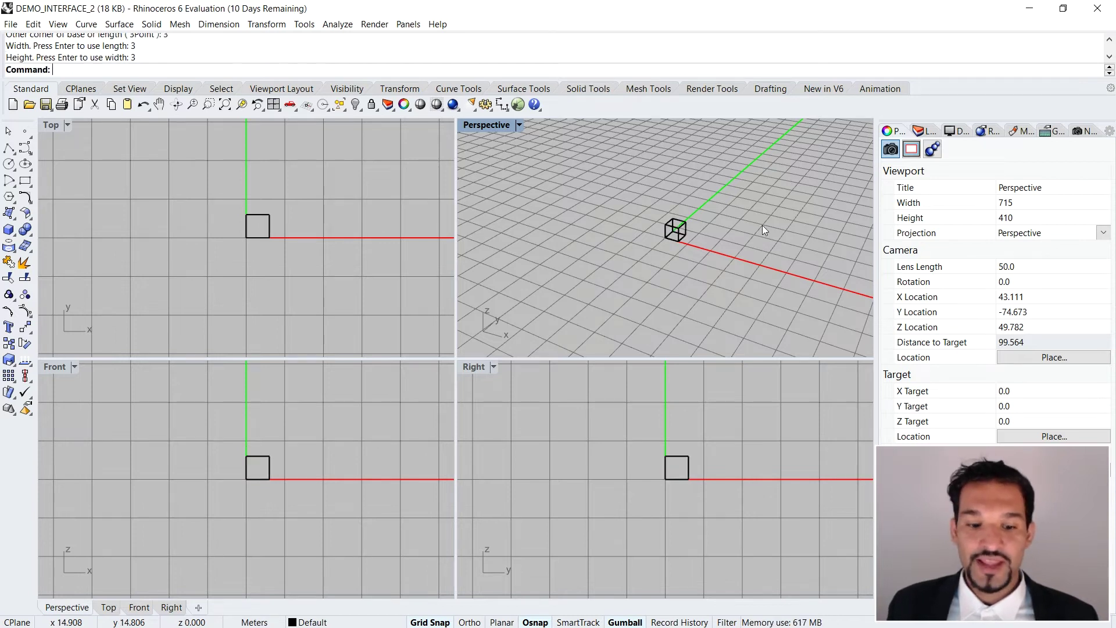
scroll(681, 237, up, 5)
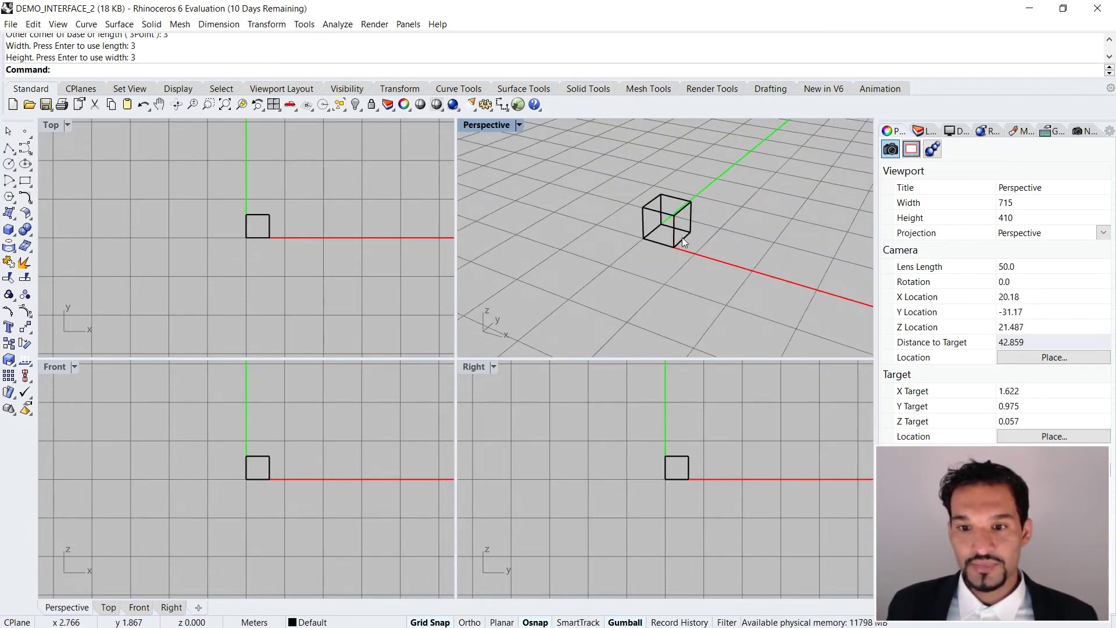
Step: Select and deselect the box, then zoom out and shift the Perspective view so the box sits lower
click(662, 259)
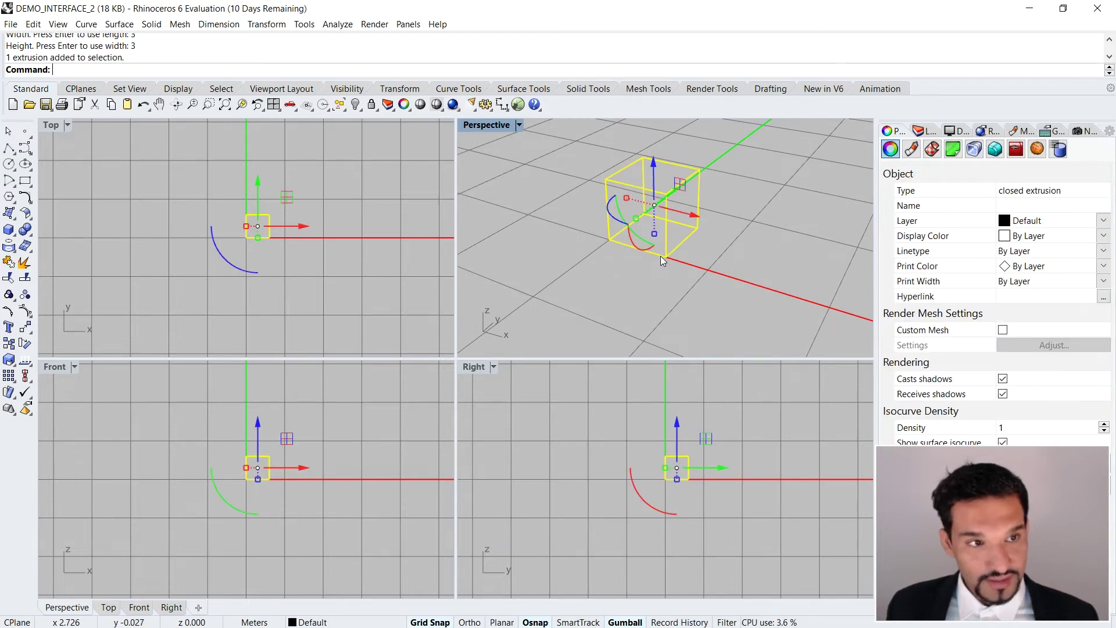
click(572, 213)
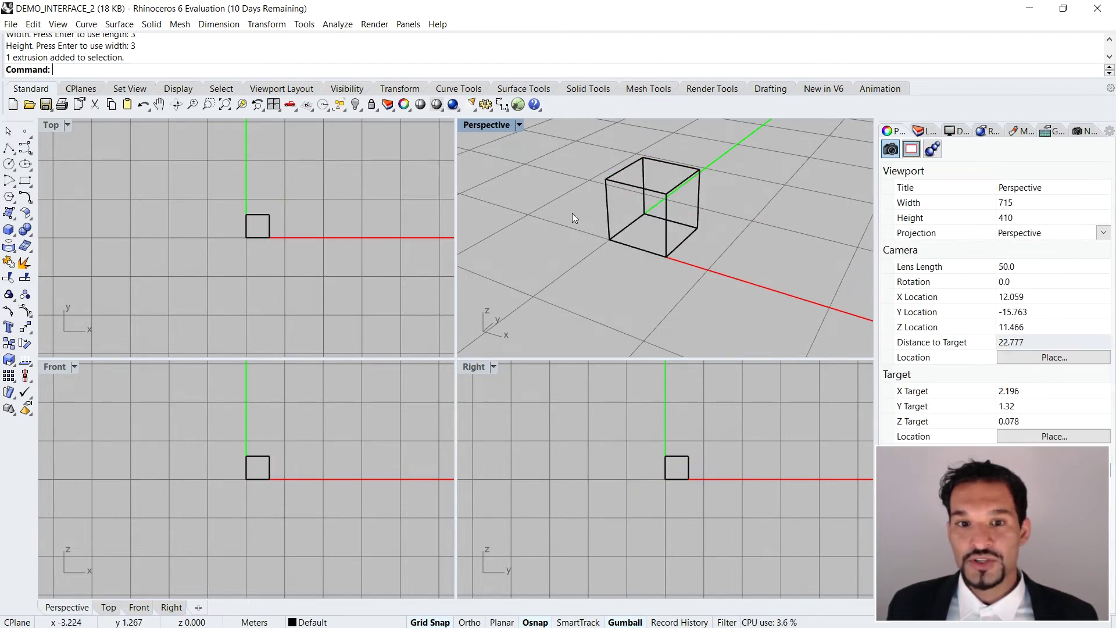
scroll(563, 221, up, 3)
scroll(559, 222, down, 3)
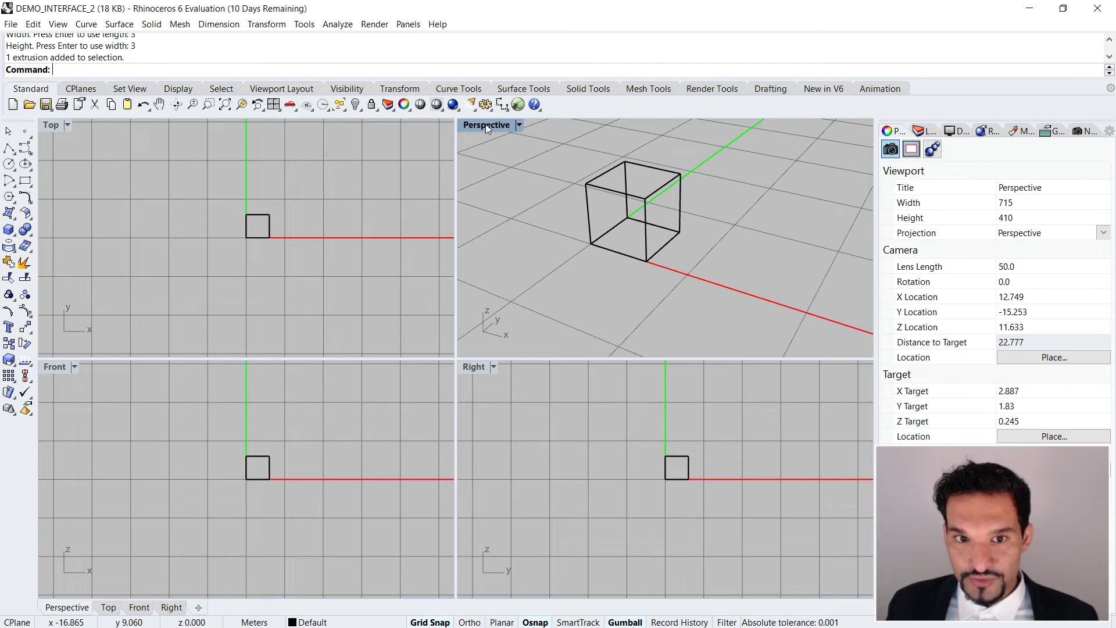
scroll(601, 239, down, 2)
mouse_move(548, 216)
shift+right_down()
mouse_move(626, 255)
mouse_move(562, 213)
shift+right_up()
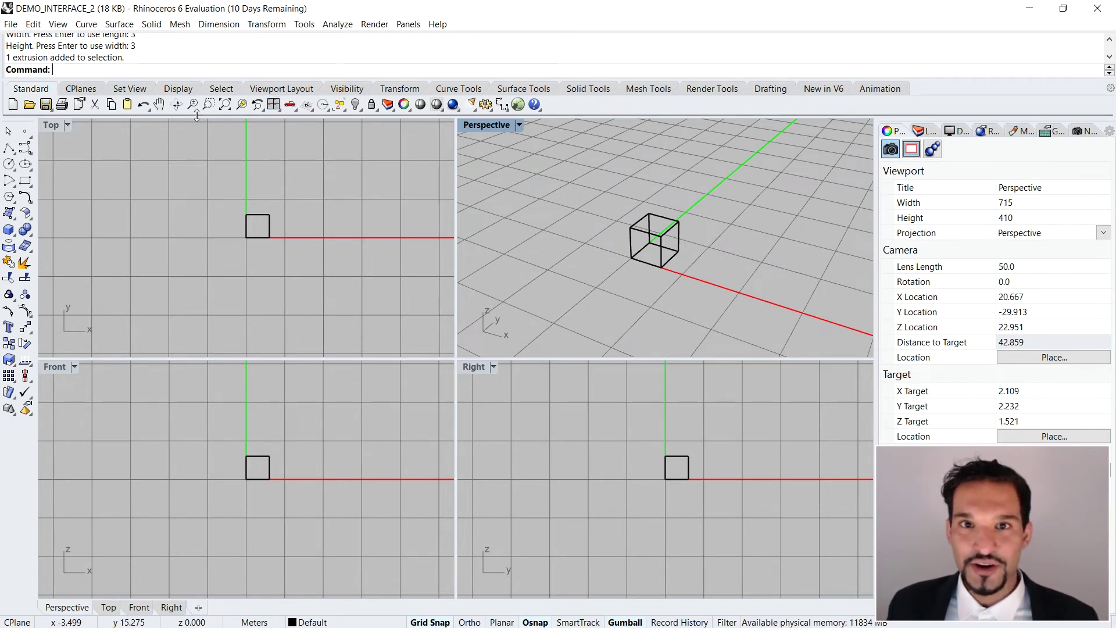
Step: Repeat the Scale command and cancel it without changes, then bring up the Windows Start menu
key(Return)
key(Escape)
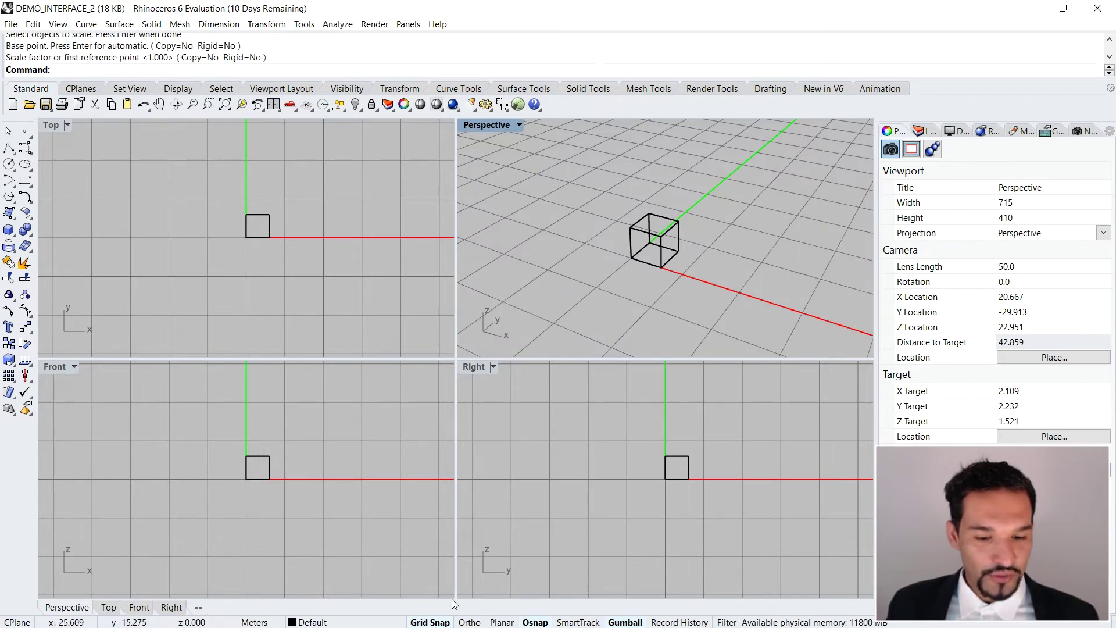
key(super)
key(super)
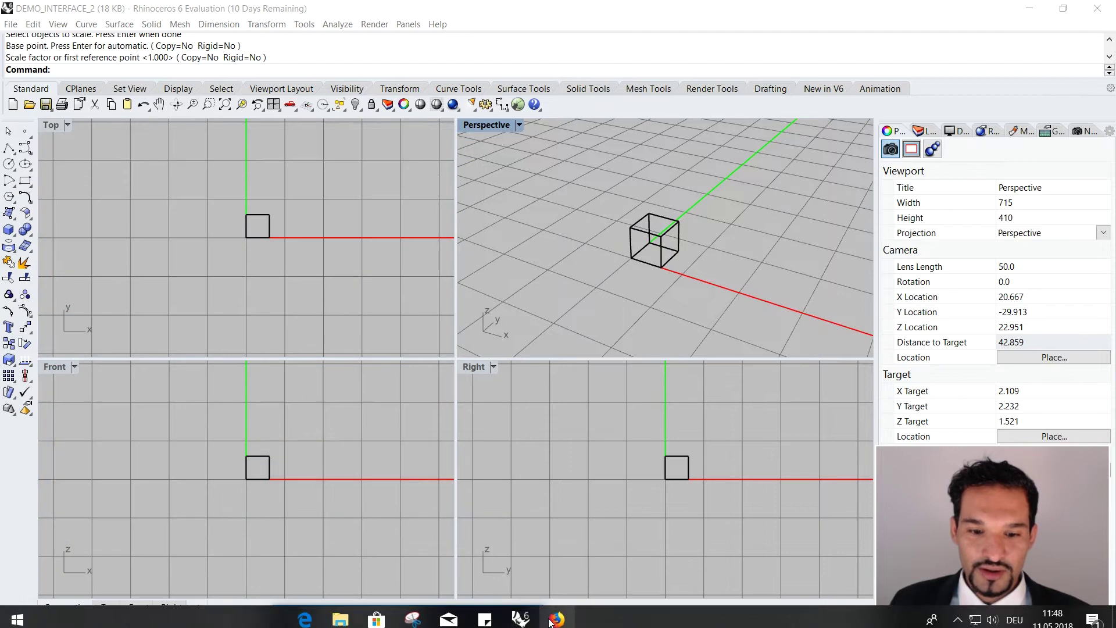
Step: Bring back and maximize the help browser, then highlight the Viewports description on 'The Rhino window' page
drag(446, 622, 442, 228)
double_click(466, 233)
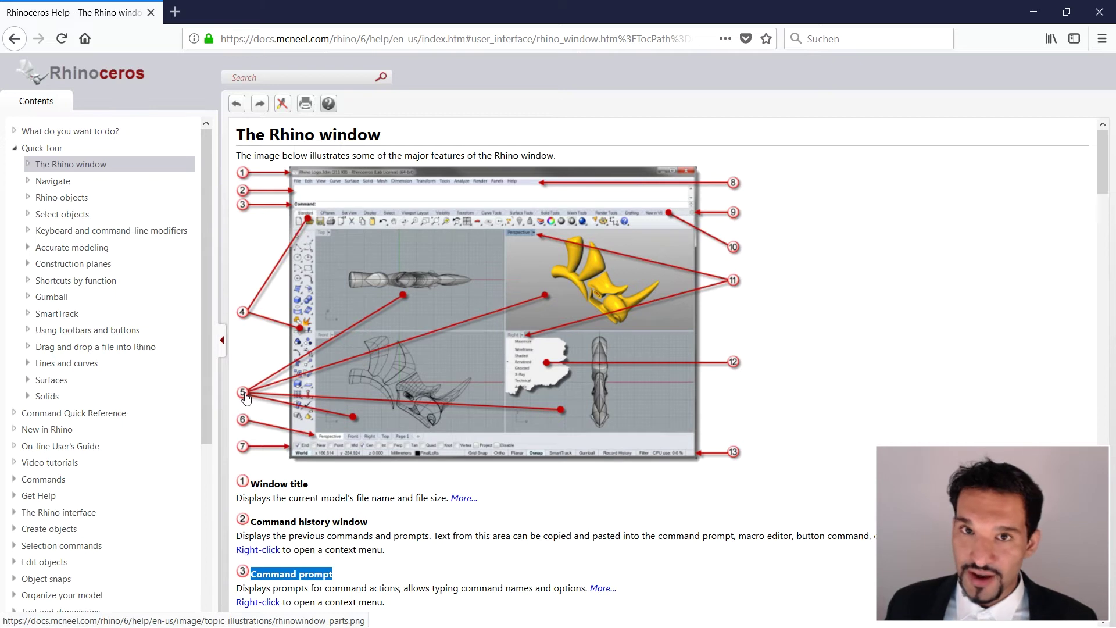
scroll(246, 397, down, 5)
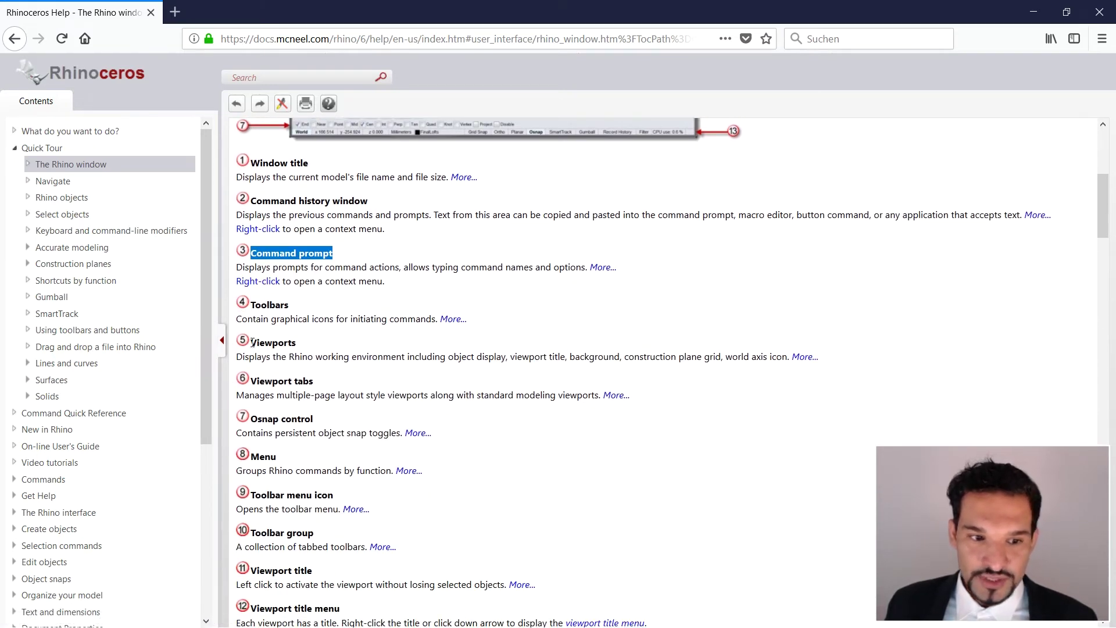
drag(251, 343, 357, 354)
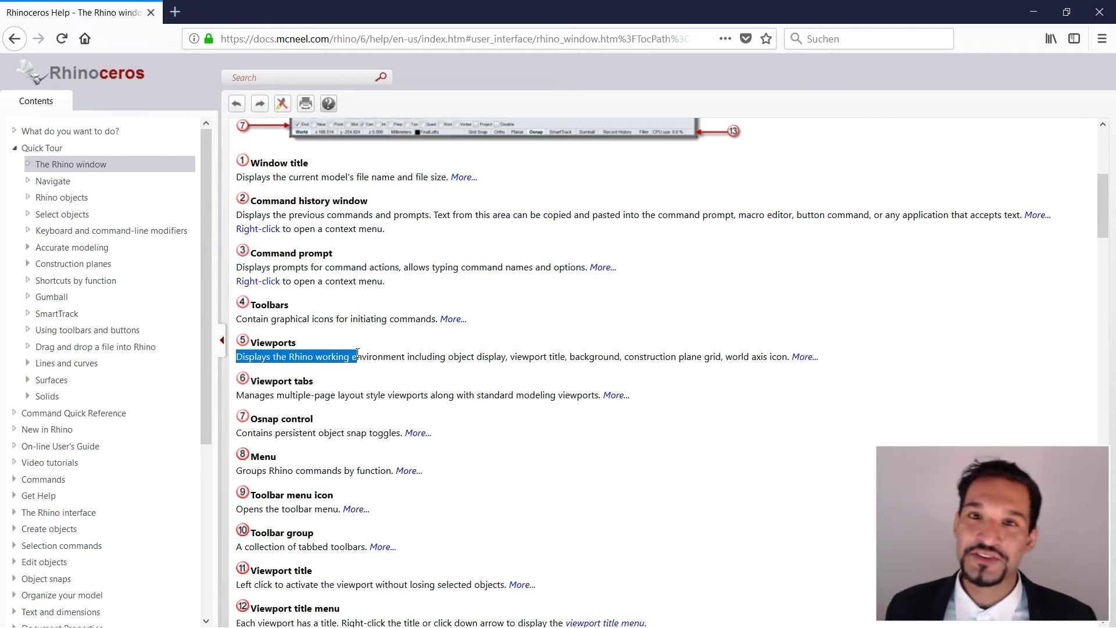
Step: Shrink the help window and move it mostly off-screen, then select and deselect the box
click(1066, 12)
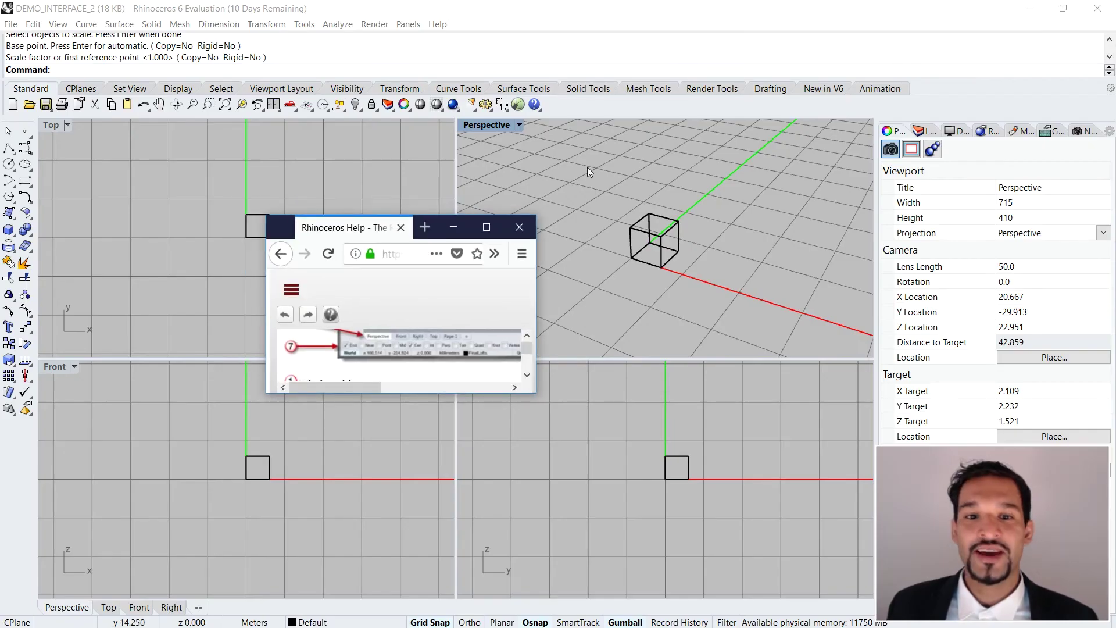
drag(280, 229, 221, 616)
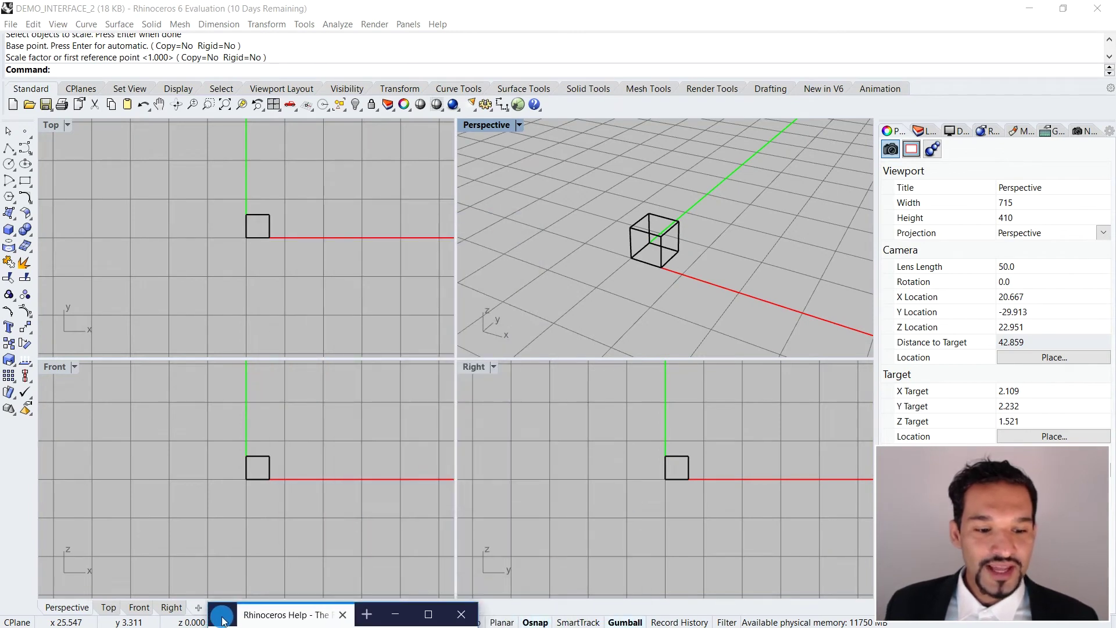
click(661, 237)
click(731, 231)
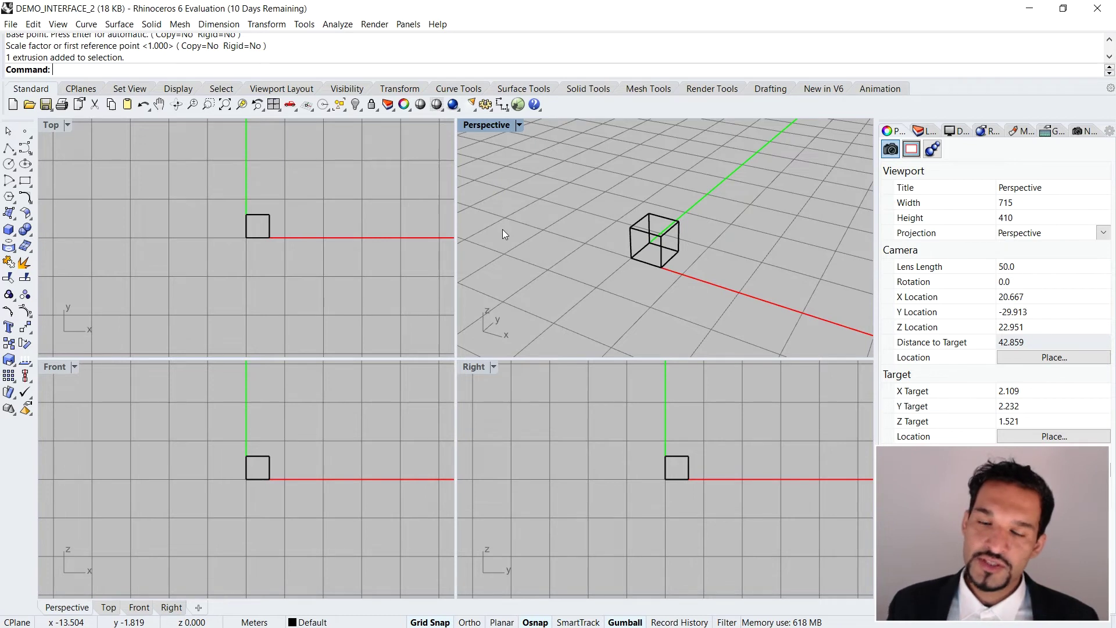
Step: Orbit Perspective to a low sideways angle, then switch the active view to Top and back to Perspective
right_drag(677, 247, 522, 165)
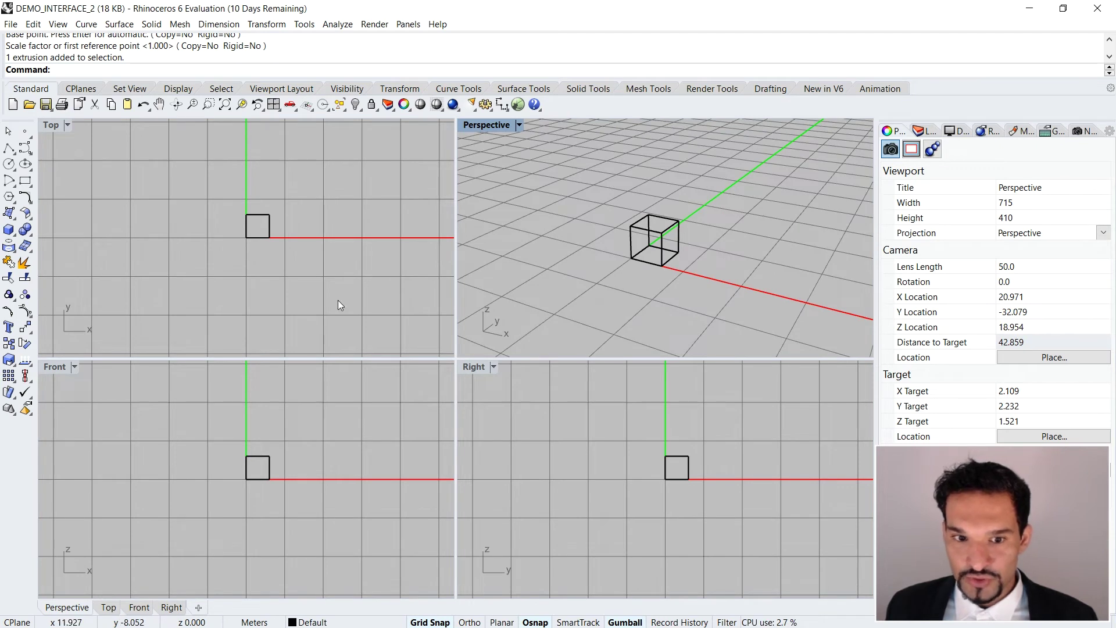
click(369, 241)
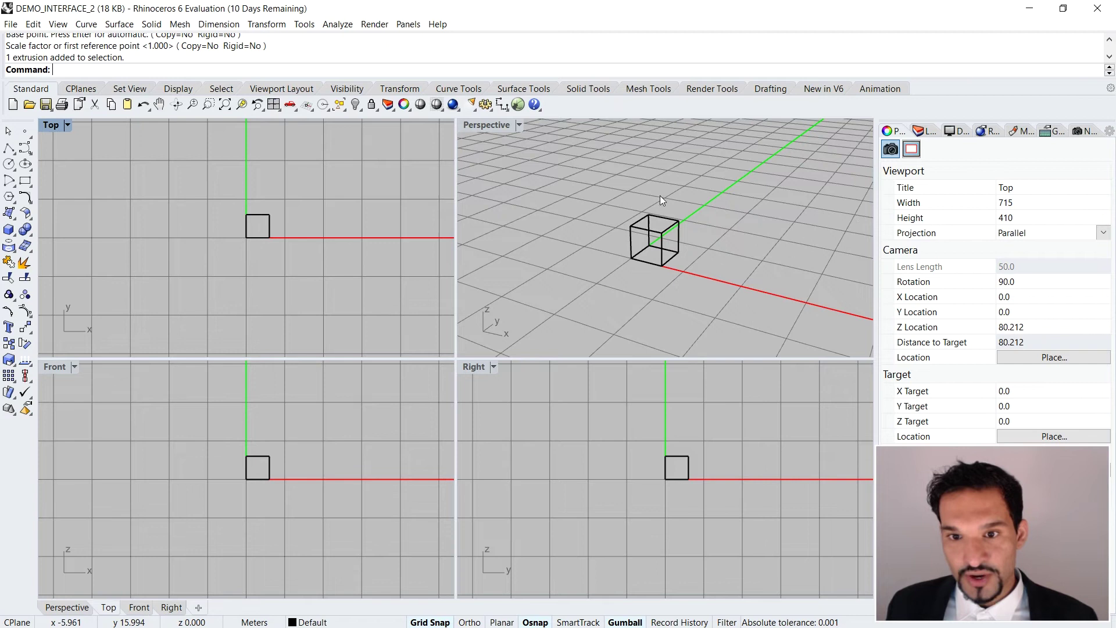
click(622, 188)
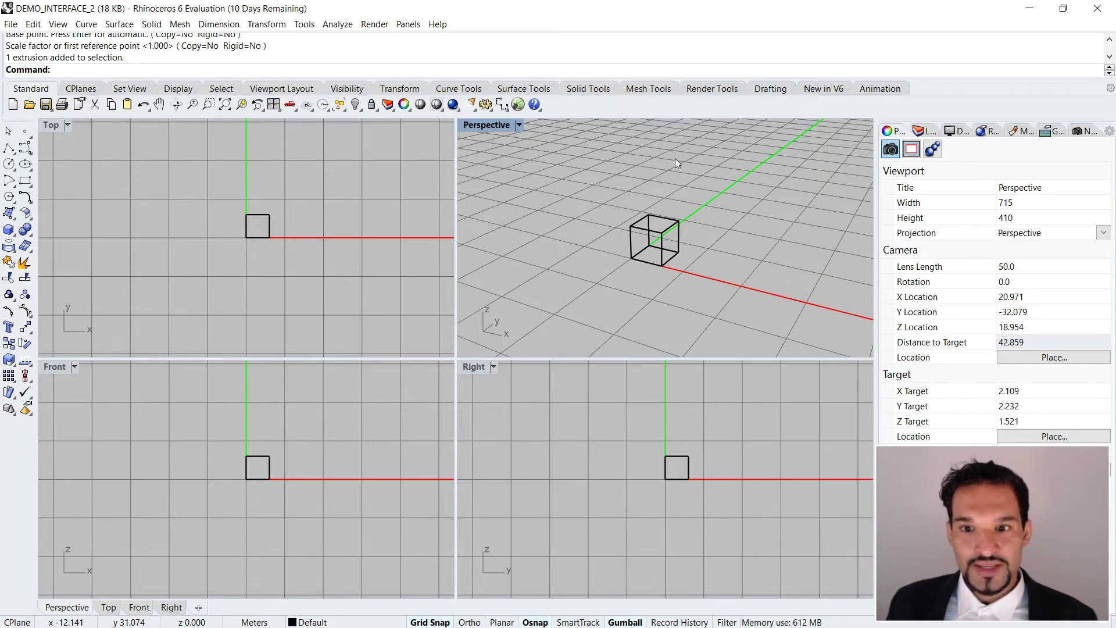
Step: Orbit the Perspective view around the box and zoom in and out repeatedly
right_drag(674, 158, 658, 212)
scroll(635, 225, down, 5)
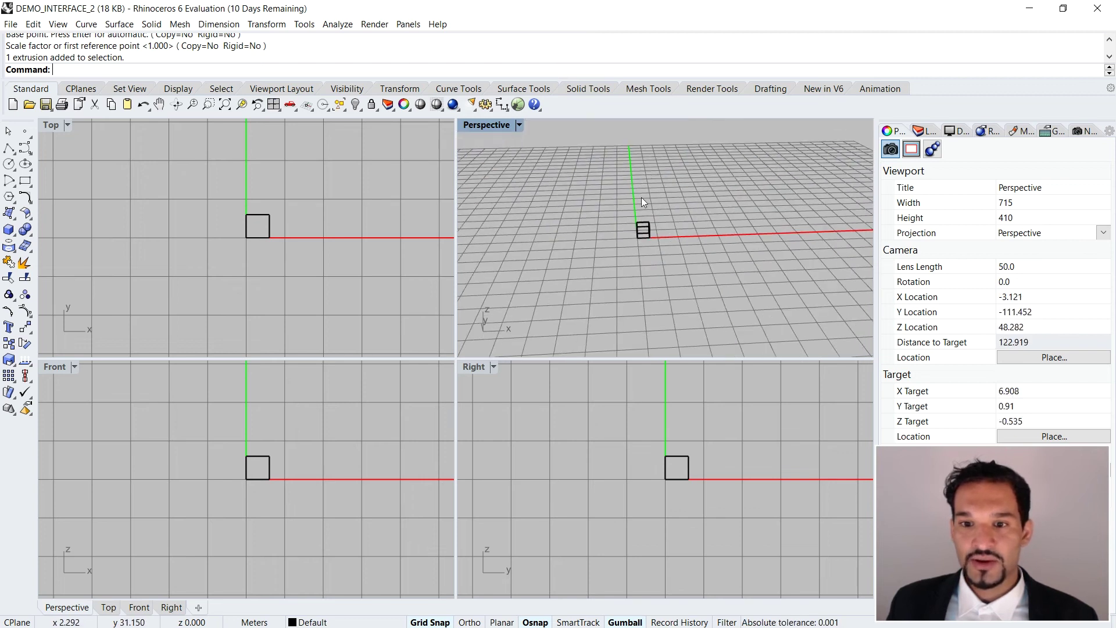
scroll(680, 207, up, 3)
scroll(648, 216, down, 6)
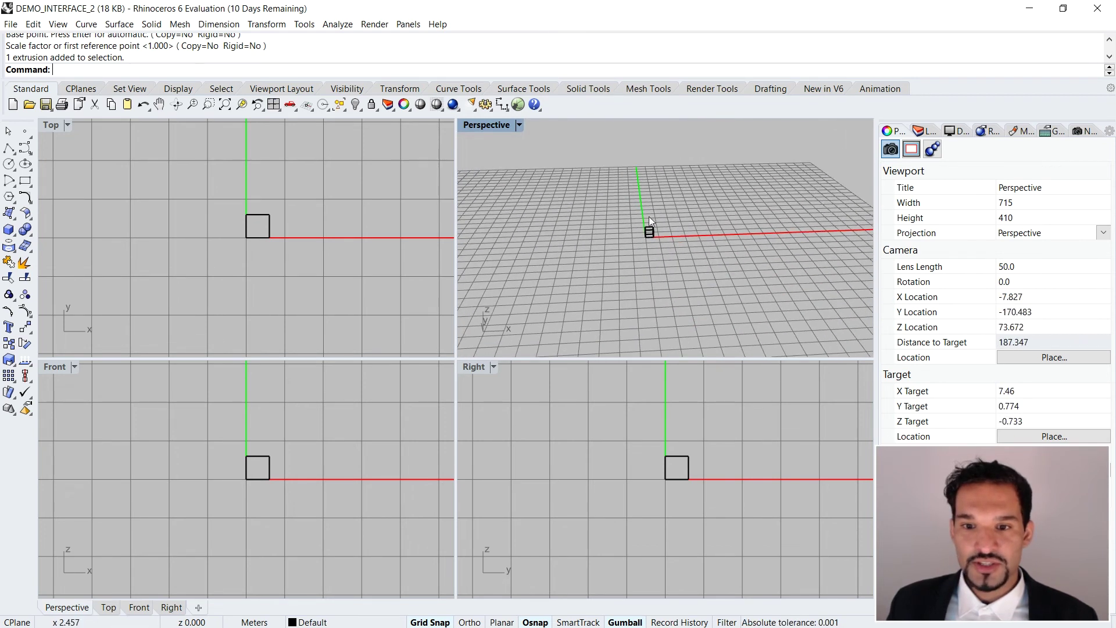
scroll(643, 227, up, 3)
scroll(644, 222, down, 4)
scroll(647, 225, up, 8)
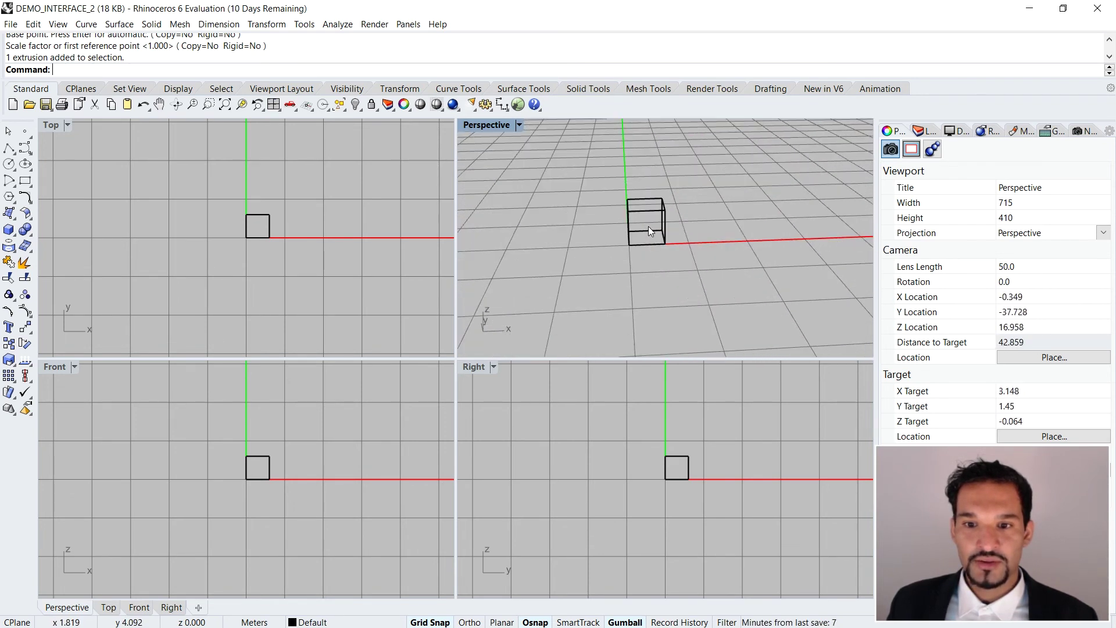
scroll(649, 227, down, 9)
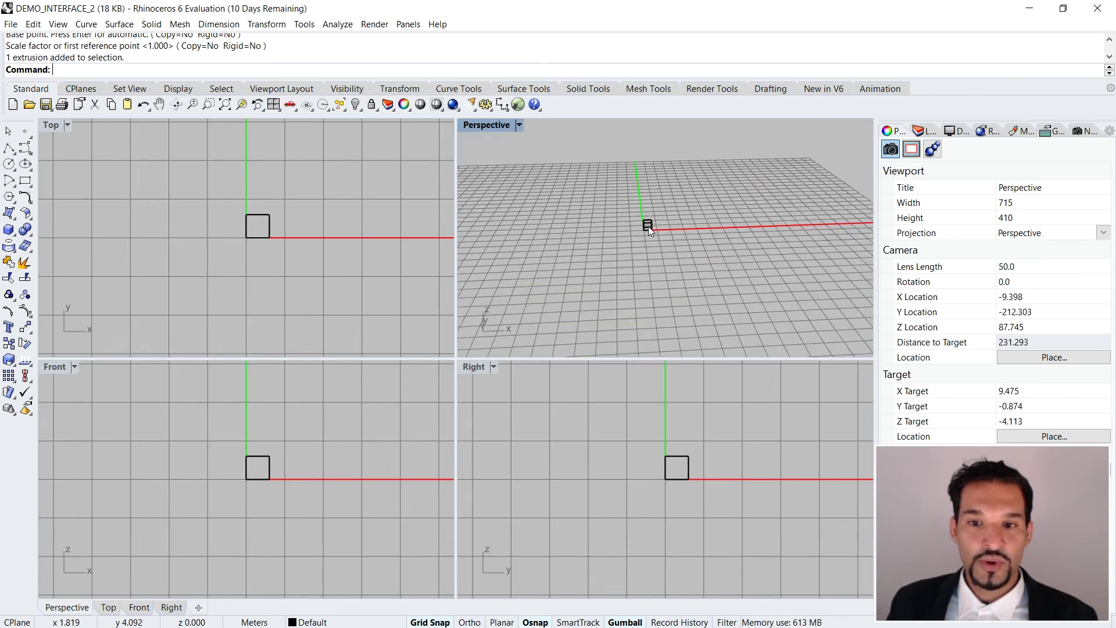
scroll(647, 225, up, 10)
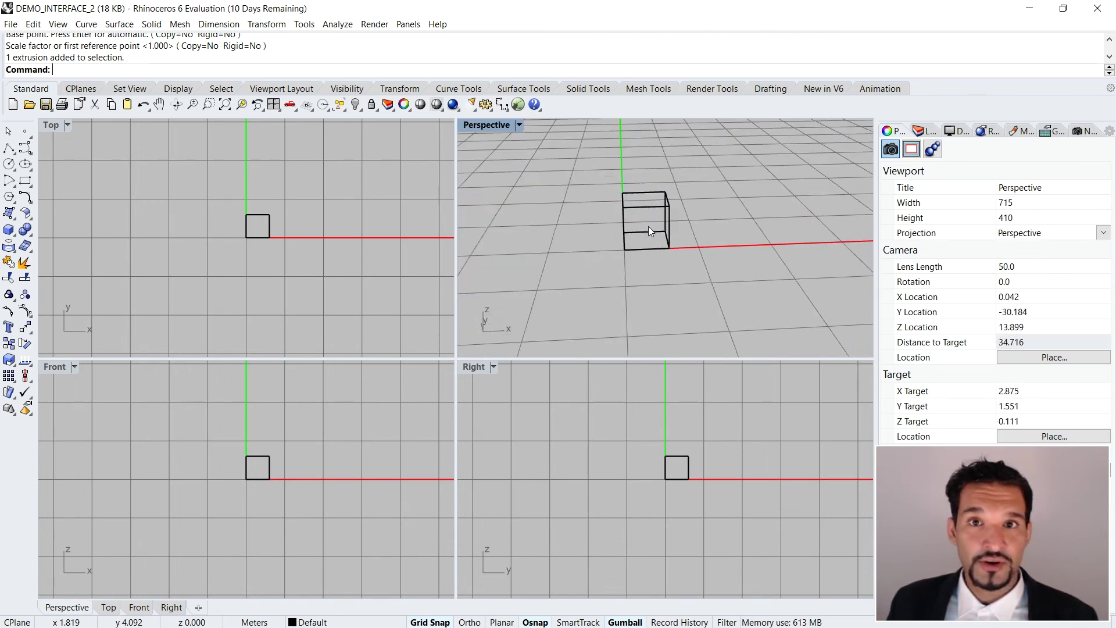
scroll(648, 226, down, 13)
scroll(620, 229, up, 8)
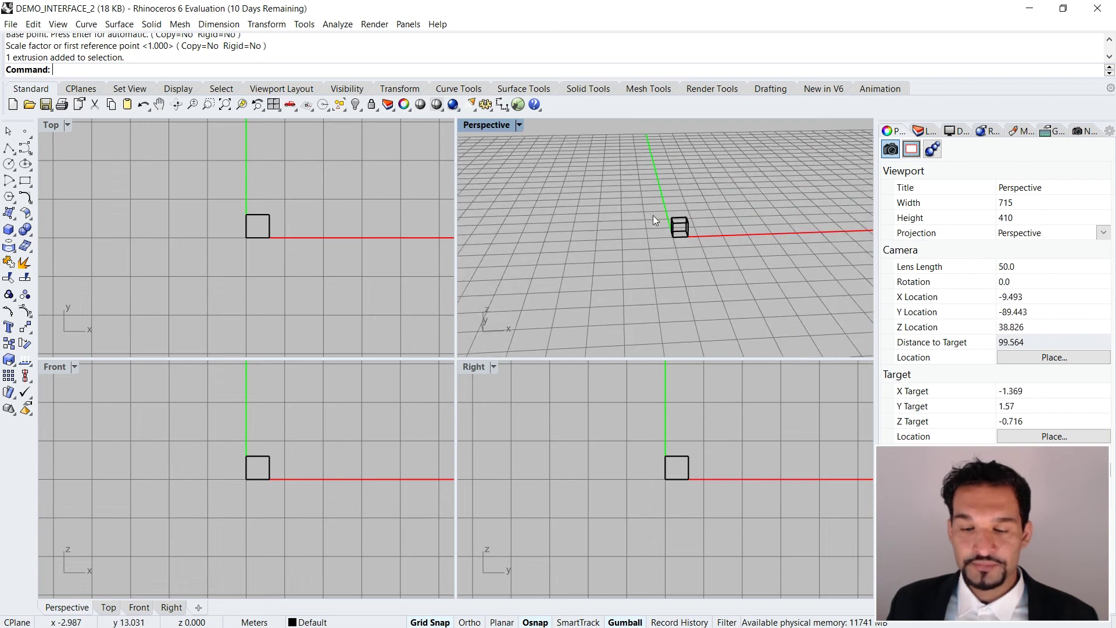
scroll(639, 219, down, 8)
scroll(659, 218, up, 4)
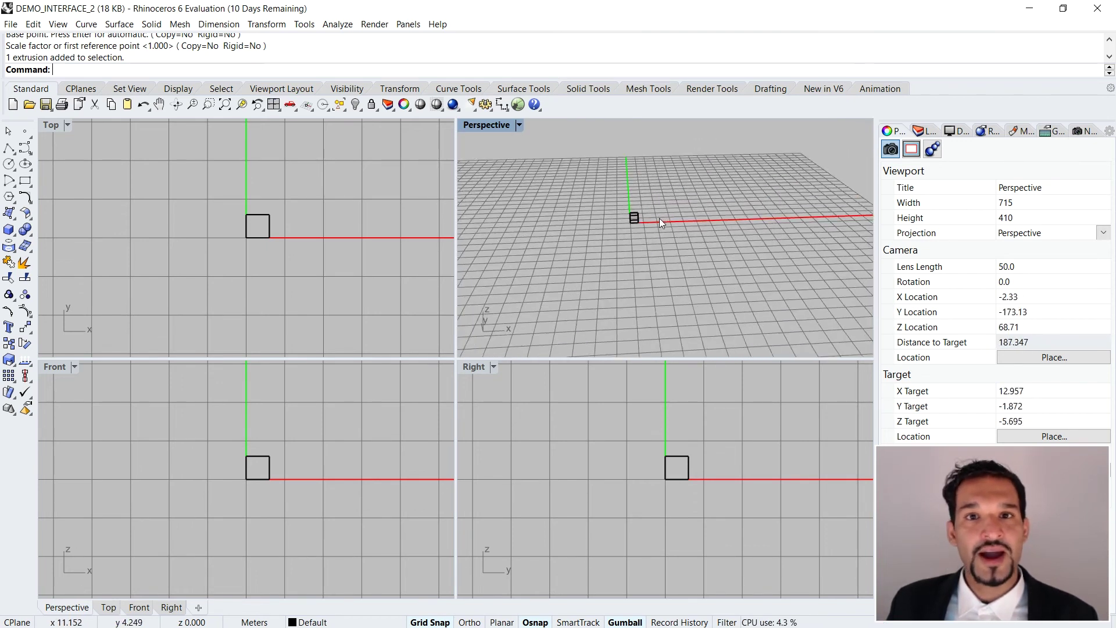
scroll(633, 224, up, 10)
scroll(614, 205, down, 5)
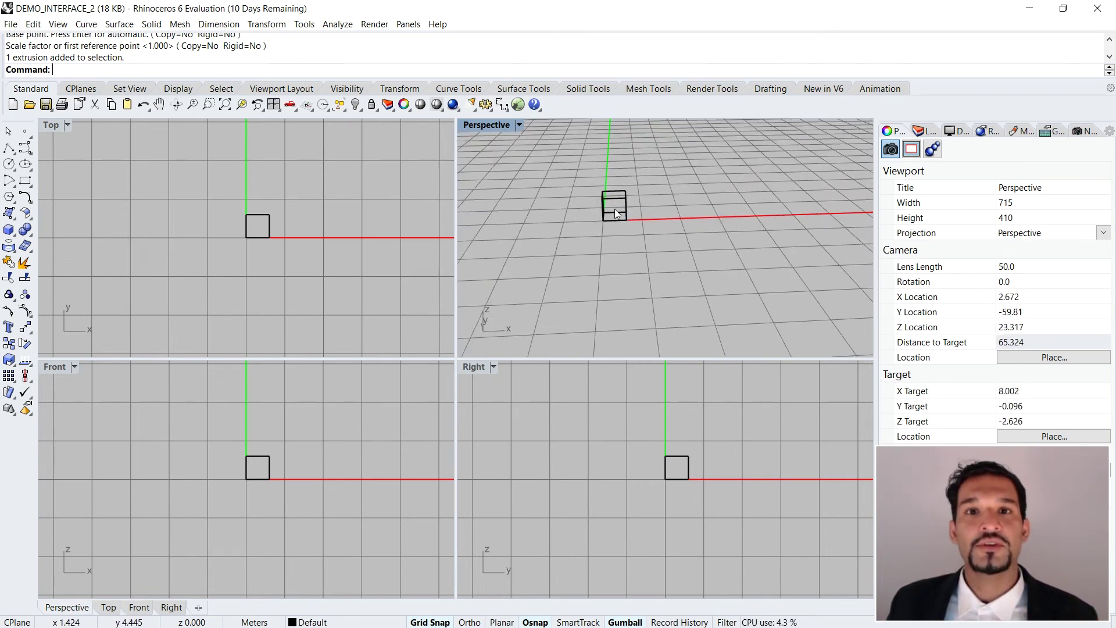
scroll(615, 208, up, 3)
scroll(608, 183, down, 4)
scroll(619, 200, up, 5)
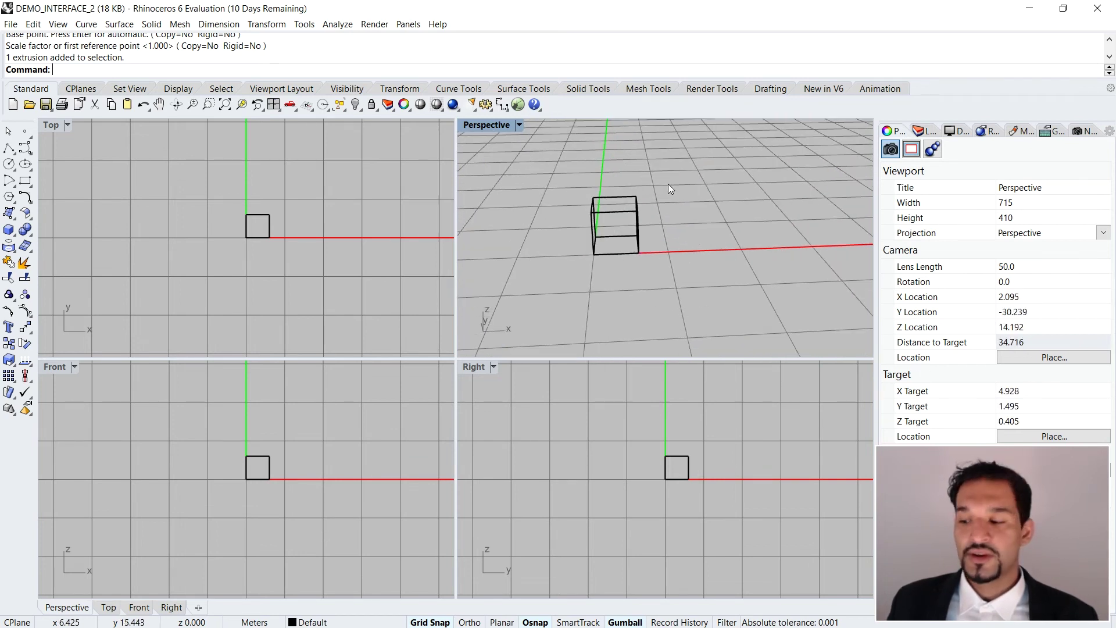
Step: Keep orbiting and zooming the Perspective view, finishing zoomed out and reoriented
right_drag(744, 160, 674, 197)
scroll(668, 199, down, 5)
scroll(677, 199, up, 2)
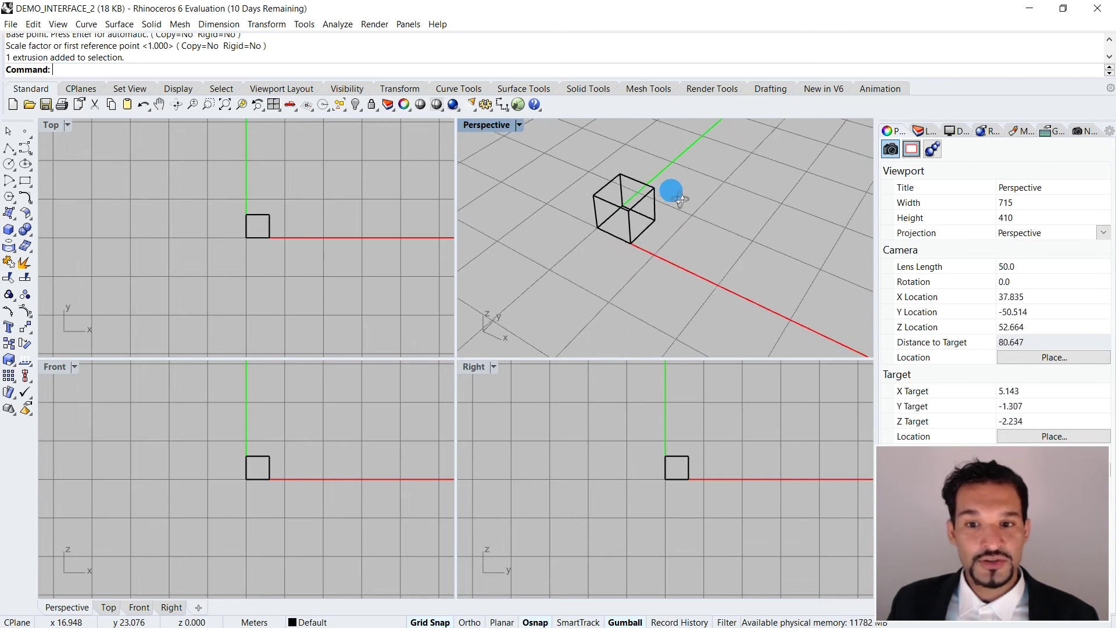
scroll(674, 195, down, 2)
scroll(657, 192, up, 4)
right_drag(648, 192, 616, 293)
scroll(632, 263, up, 3)
scroll(600, 273, up, 5)
scroll(609, 229, up, 3)
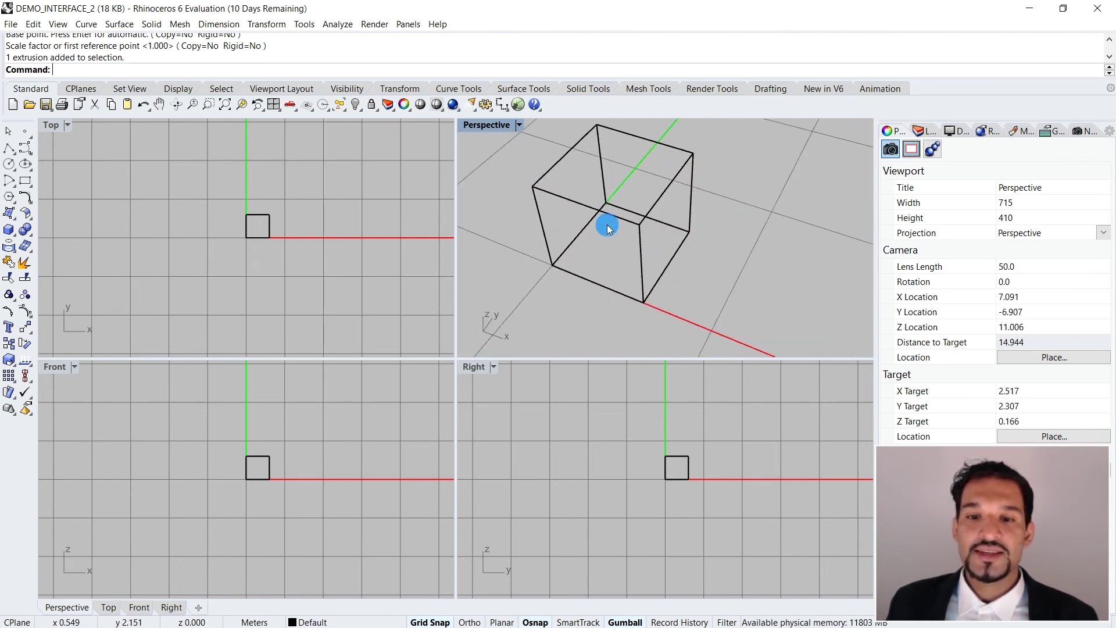
mouse_move(608, 229)
right_down()
mouse_move(587, 199)
mouse_move(599, 233)
mouse_move(575, 231)
mouse_move(618, 225)
right_up()
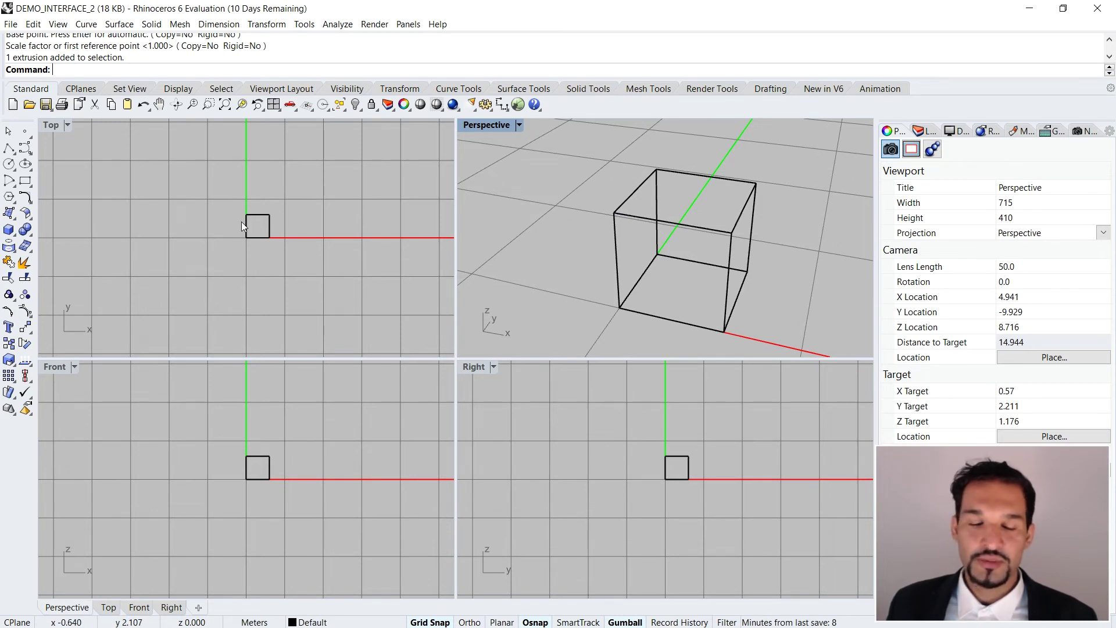
scroll(609, 204, down, 3)
right_drag(610, 204, 587, 208)
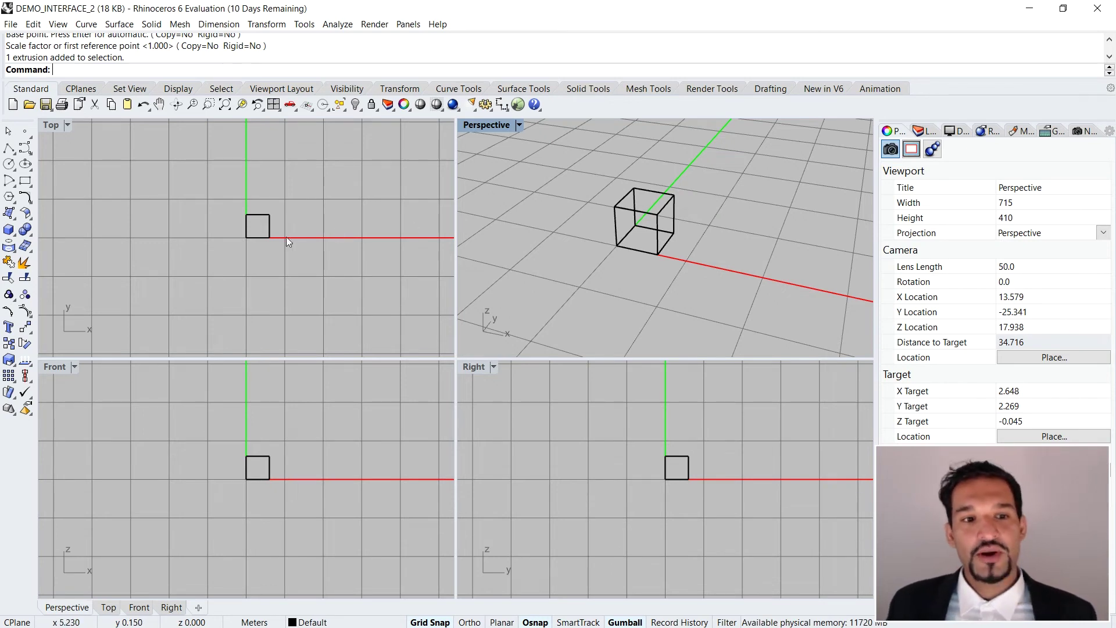
Step: Select the box in the Top view, run Move on it, and switch Grid Snap off
click(246, 236)
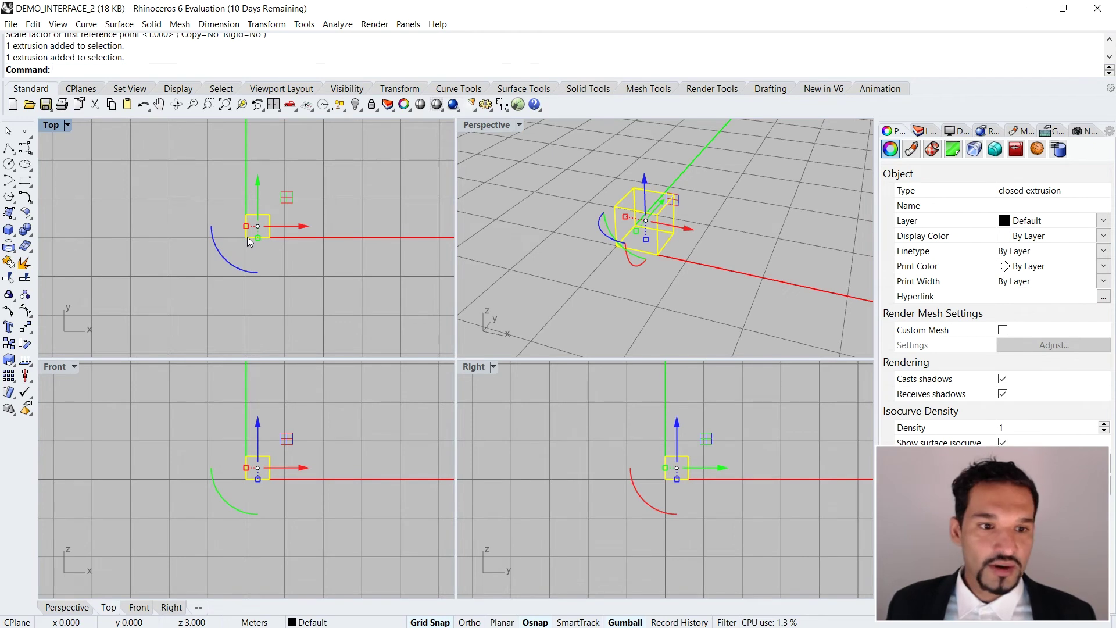
scroll(247, 236, up, 6)
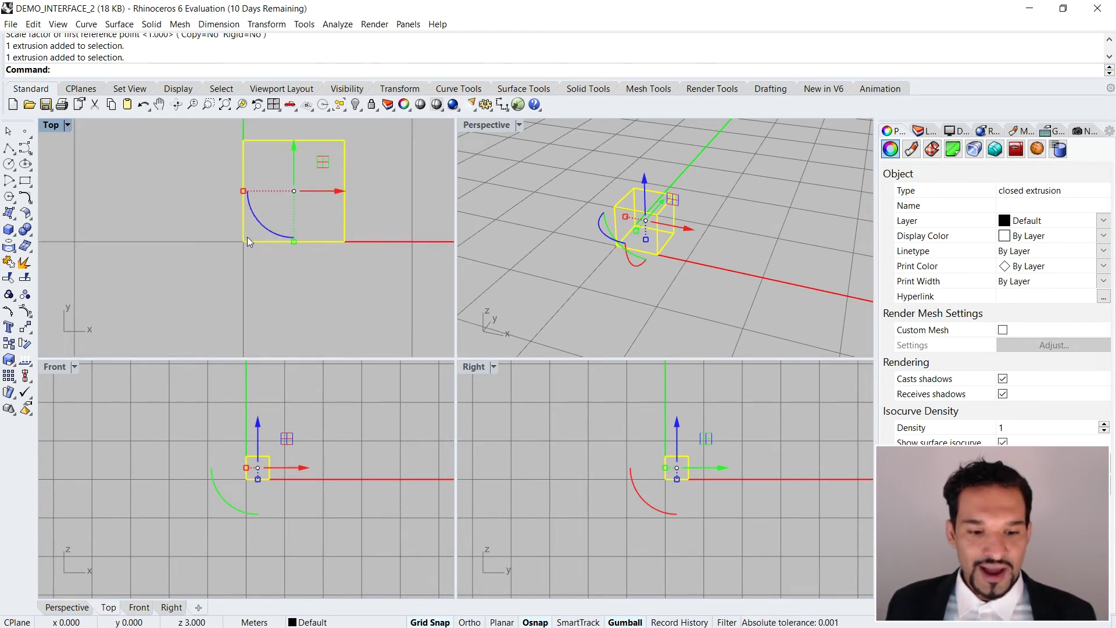
scroll(298, 294, down, 2)
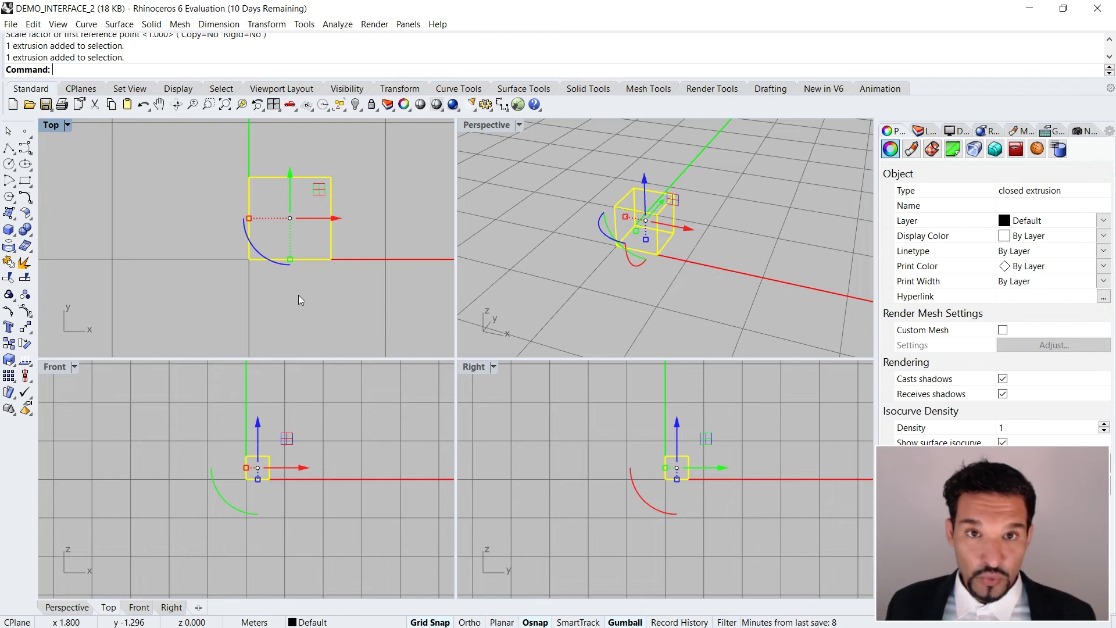
text(Move)
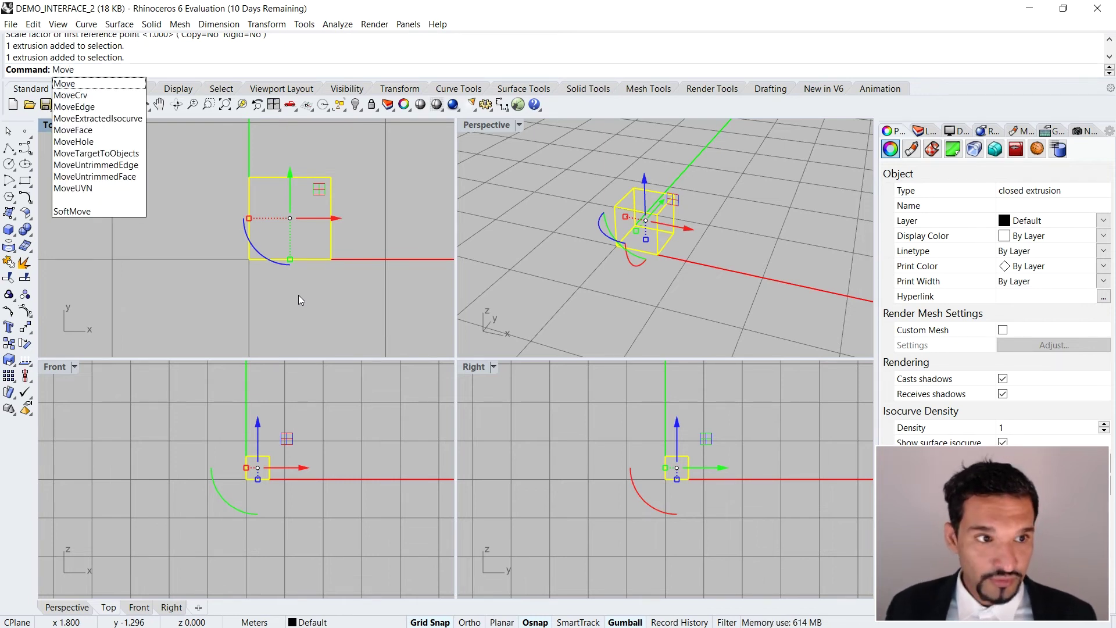
key(Return)
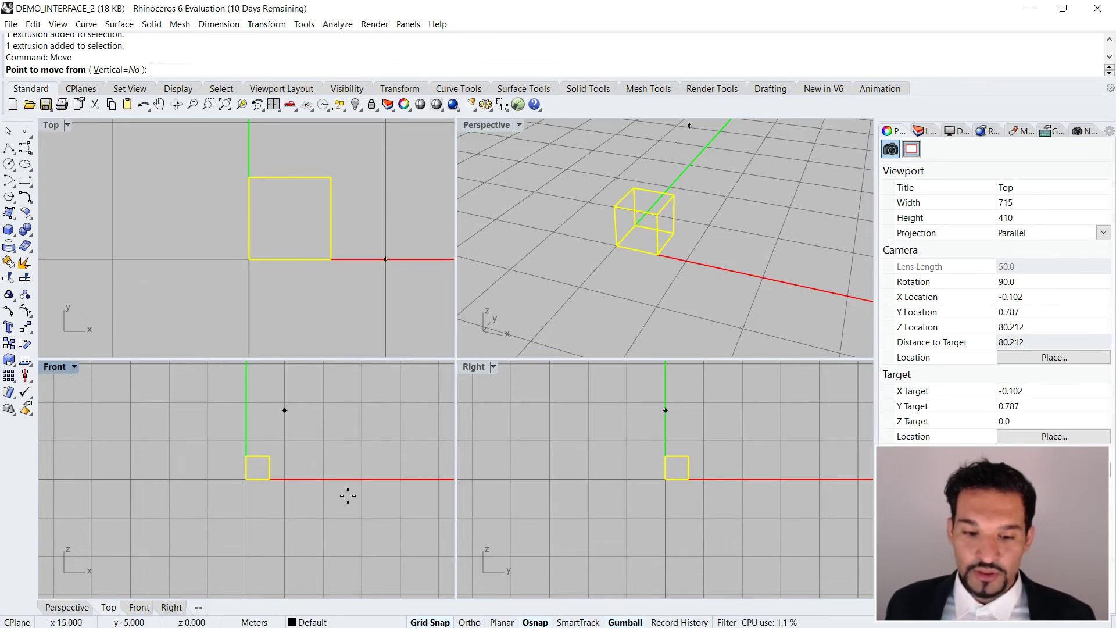
click(445, 621)
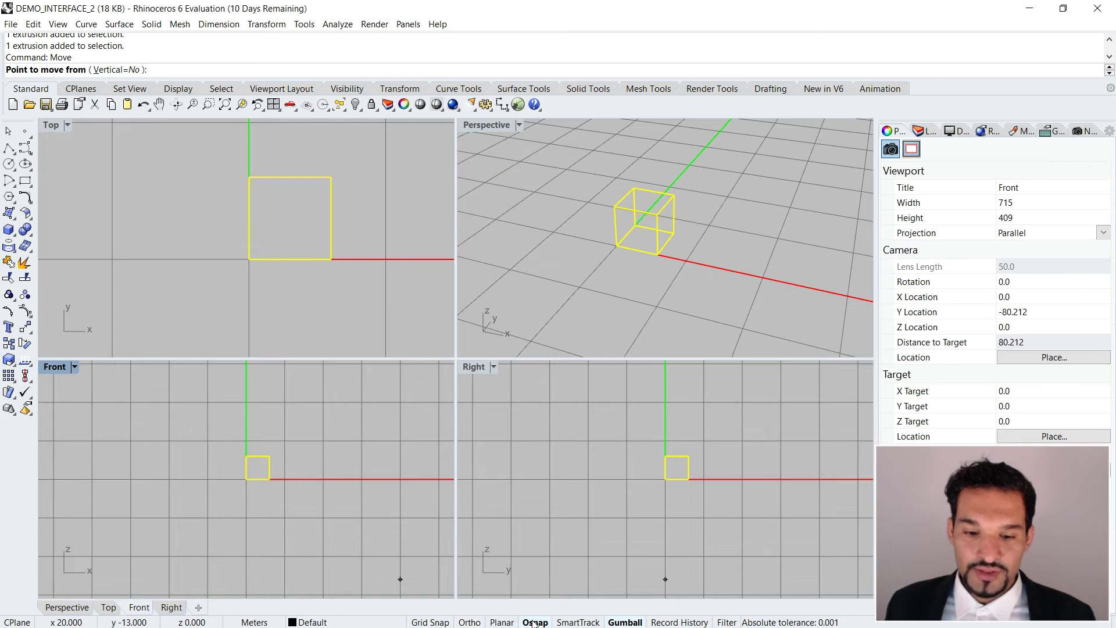
Step: Turn off the gumball and clear the Vertex, End, Near, Point, Mid and Int object snaps
click(625, 622)
click(536, 622)
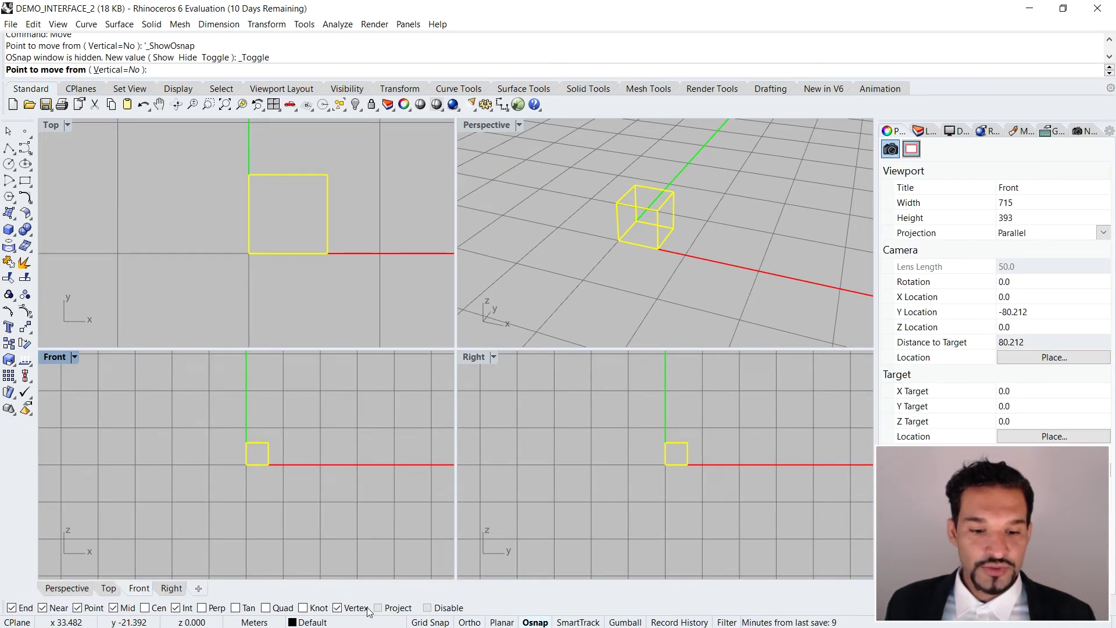
click(347, 607)
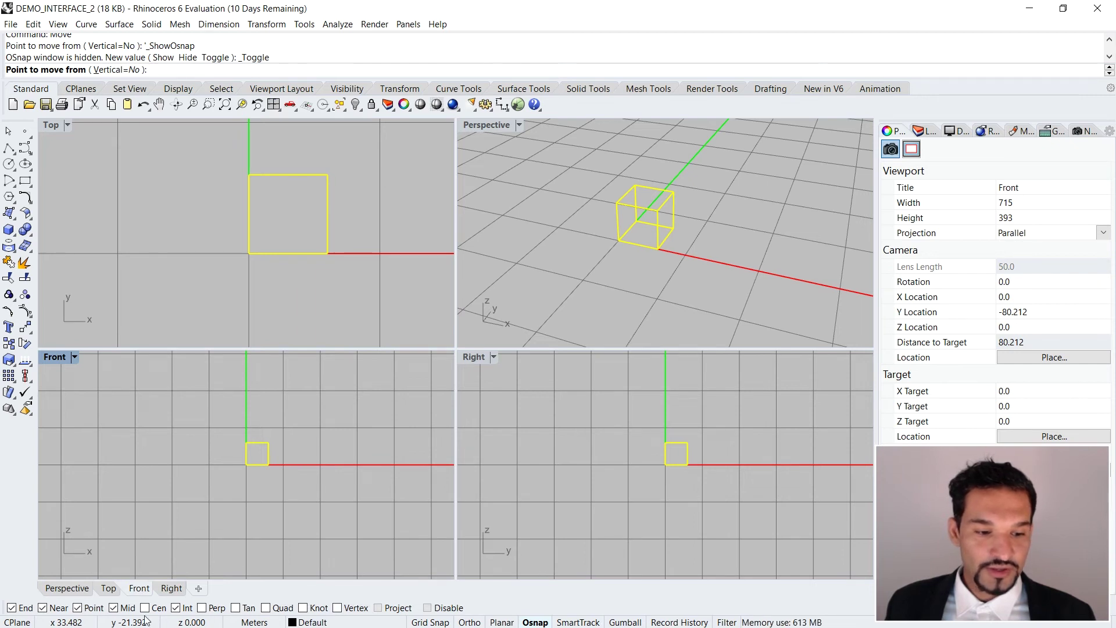
click(10, 607)
click(42, 608)
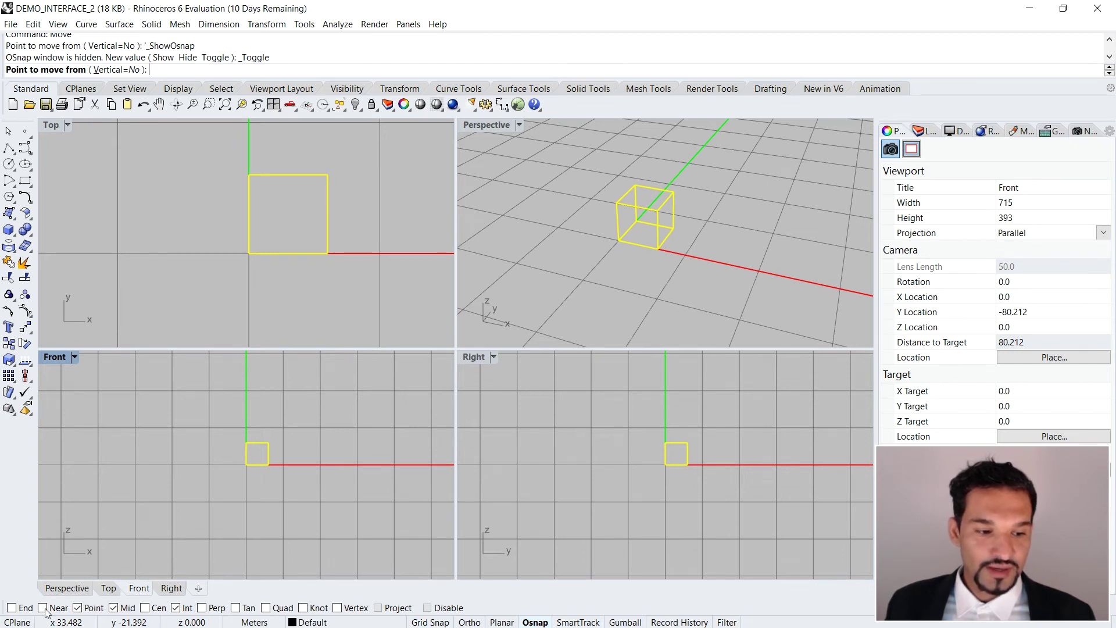
click(77, 607)
click(114, 608)
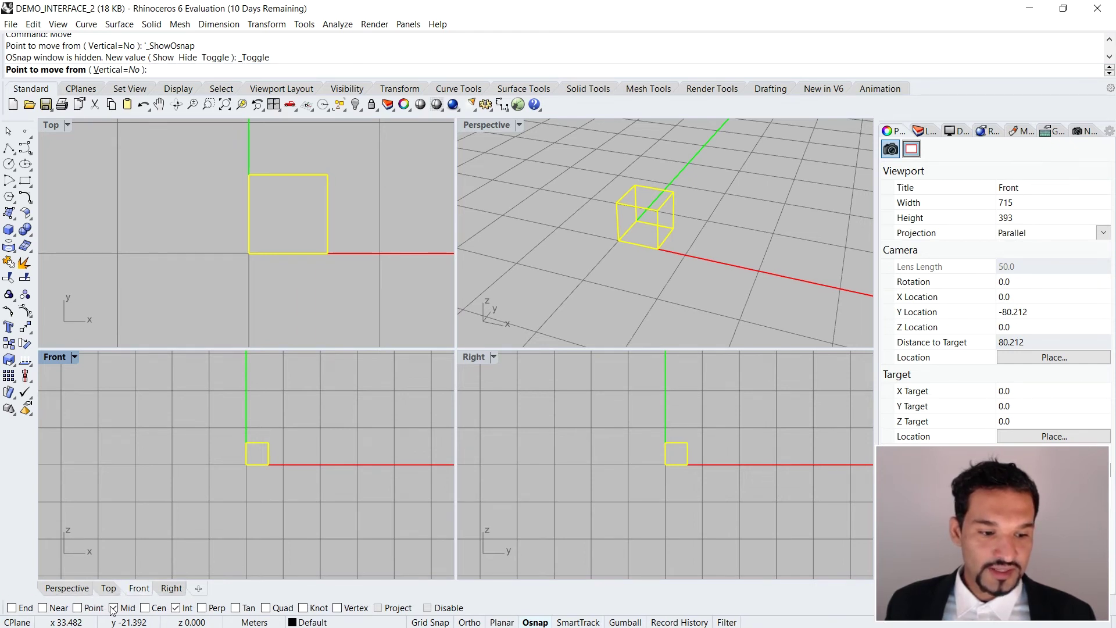
click(175, 607)
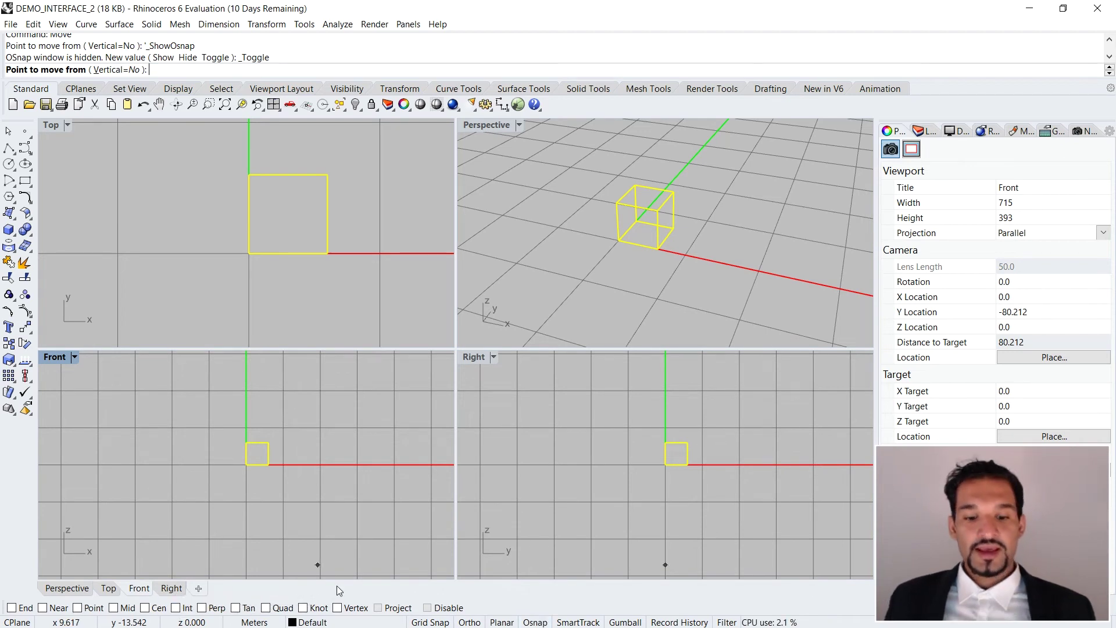
Step: Switch the active view to Right, then to Front, and enable only the End object snap
click(172, 588)
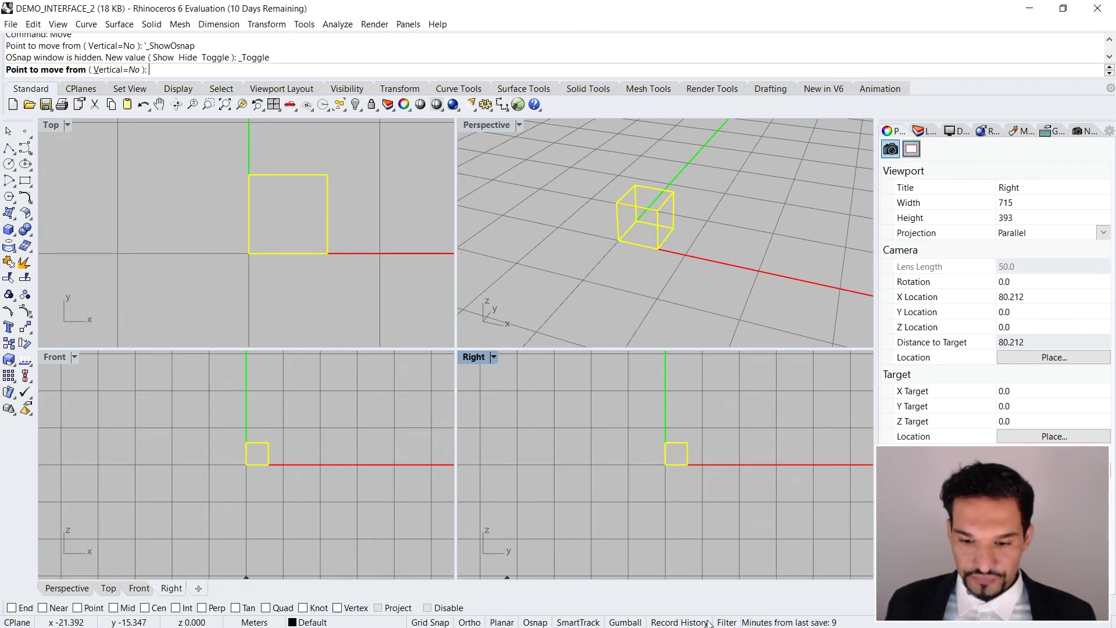
click(535, 623)
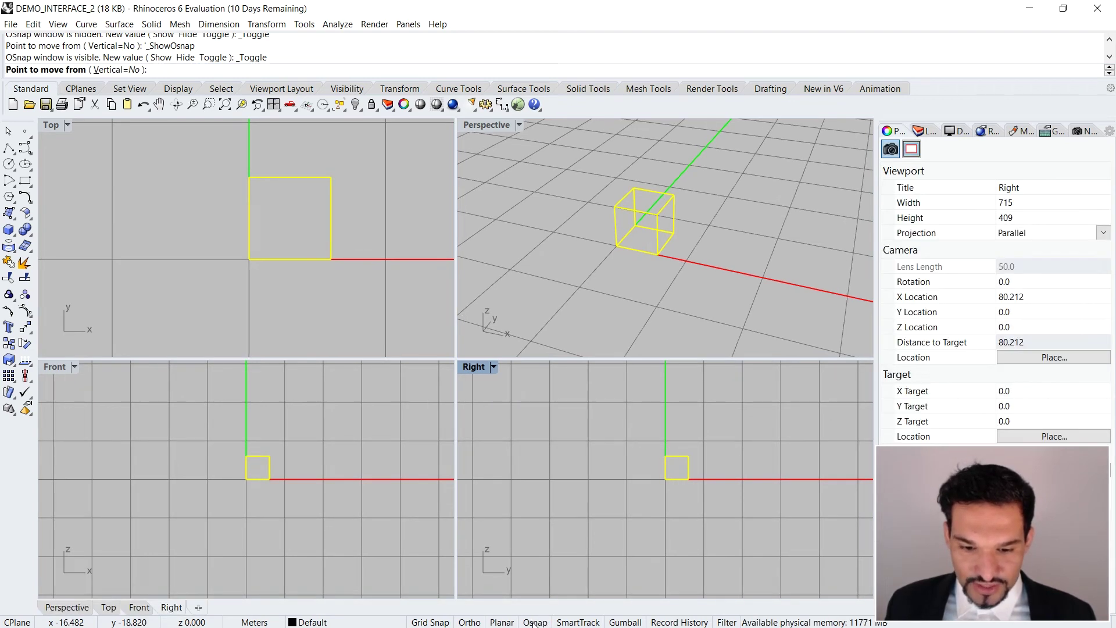
click(533, 623)
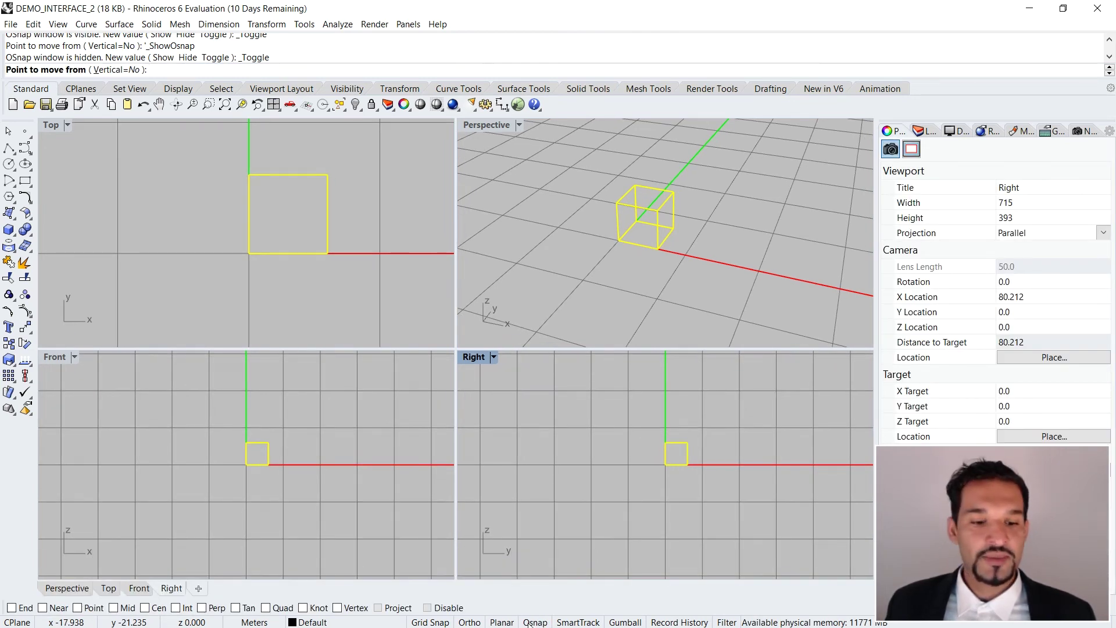
click(135, 589)
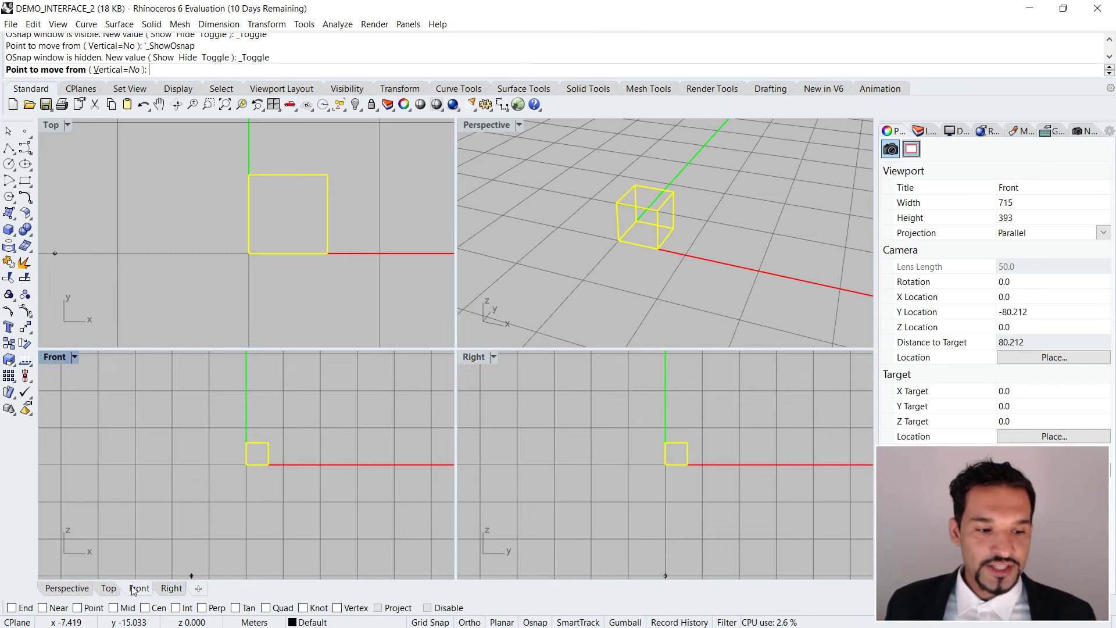
click(11, 608)
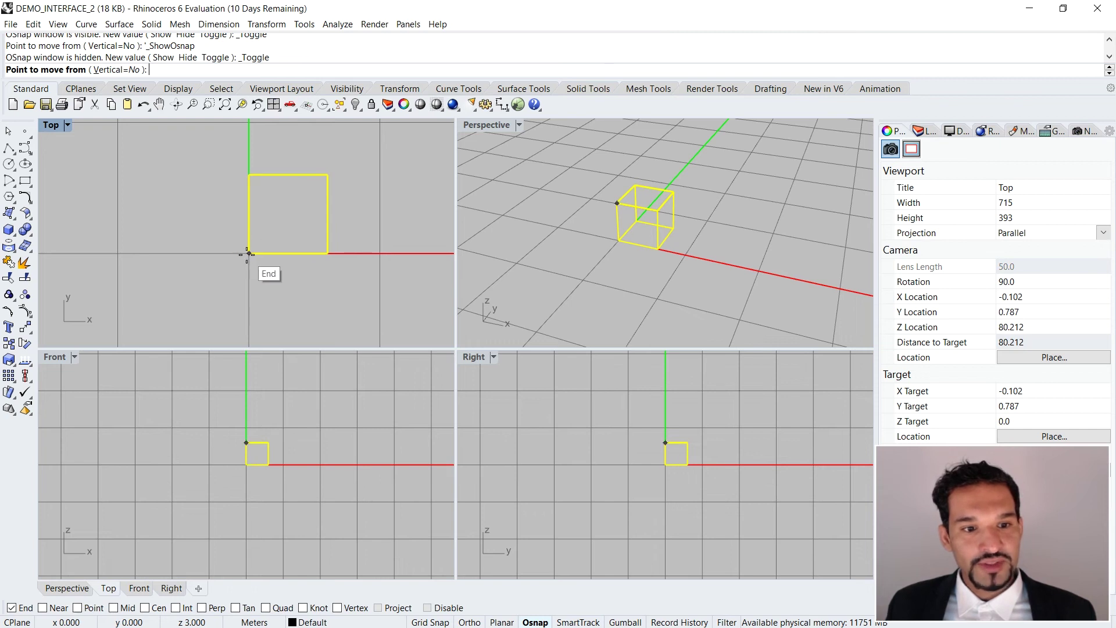
Step: Pick the box's top corner as the Move base point and switch Ortho on
click(247, 253)
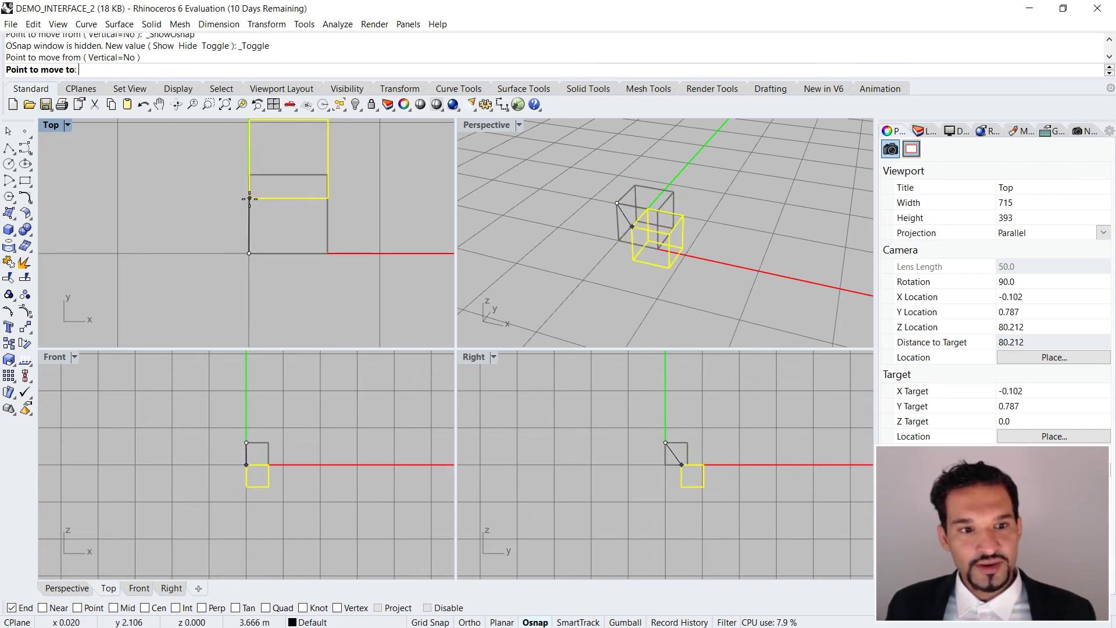
scroll(244, 253, down, 3)
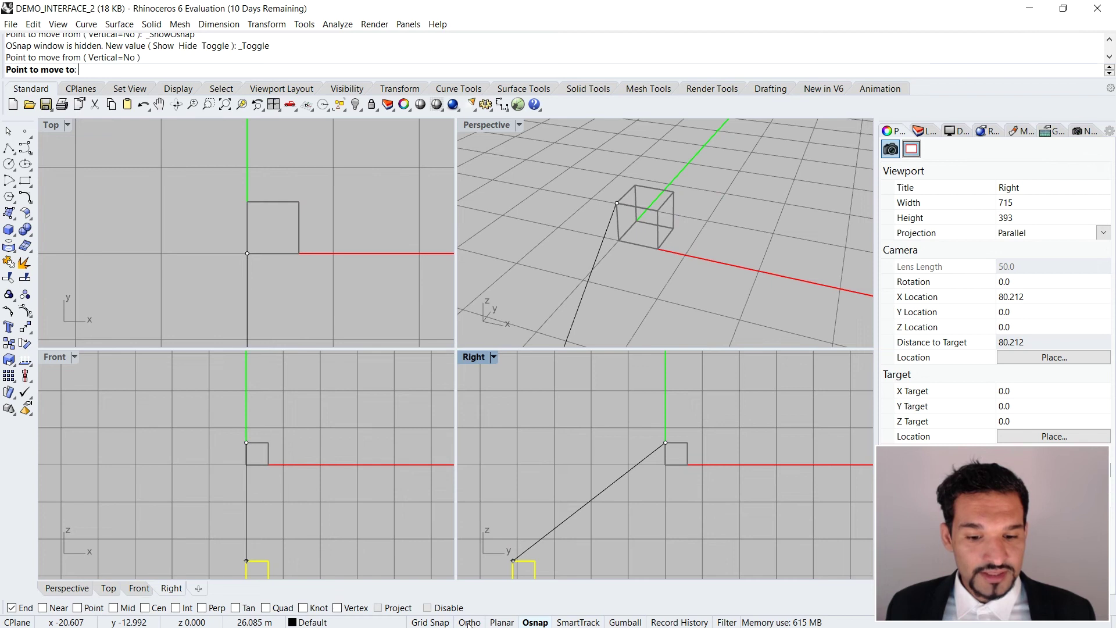
click(462, 622)
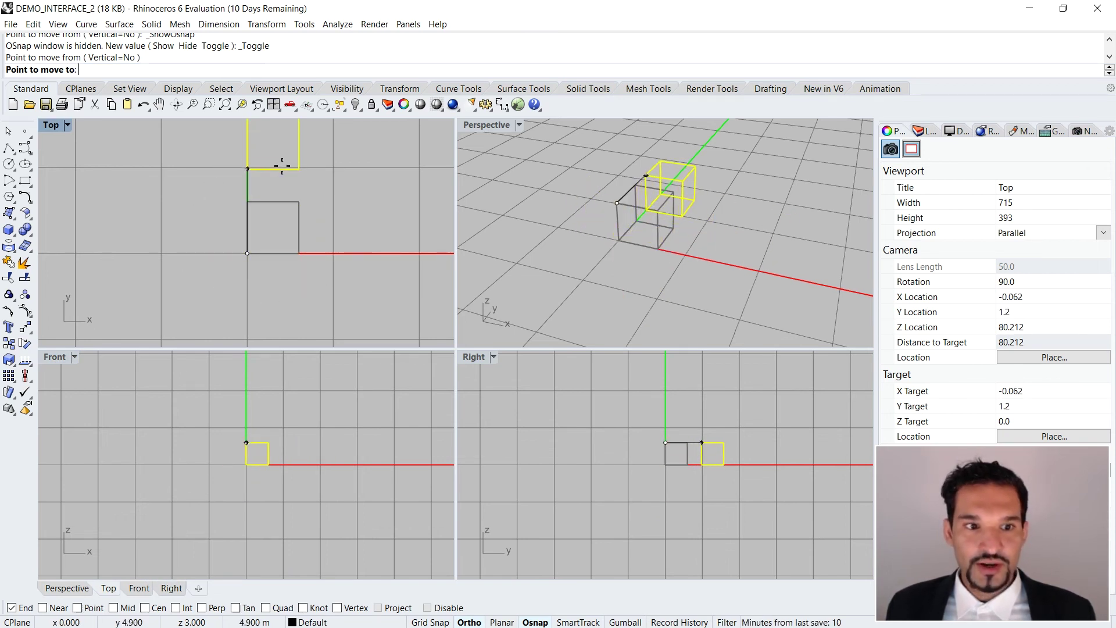
Step: Pan and zoom the Top view while the Ortho-constrained box preview tracks along the axes
right_drag(254, 165, 227, 184)
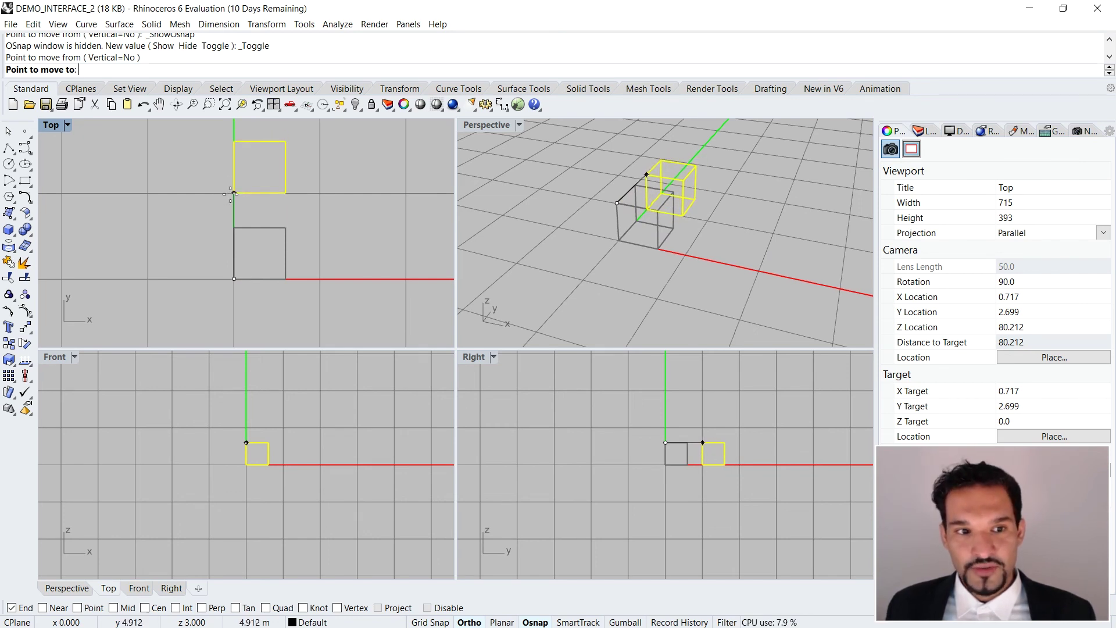
scroll(291, 279, up, 3)
scroll(273, 233, down, 5)
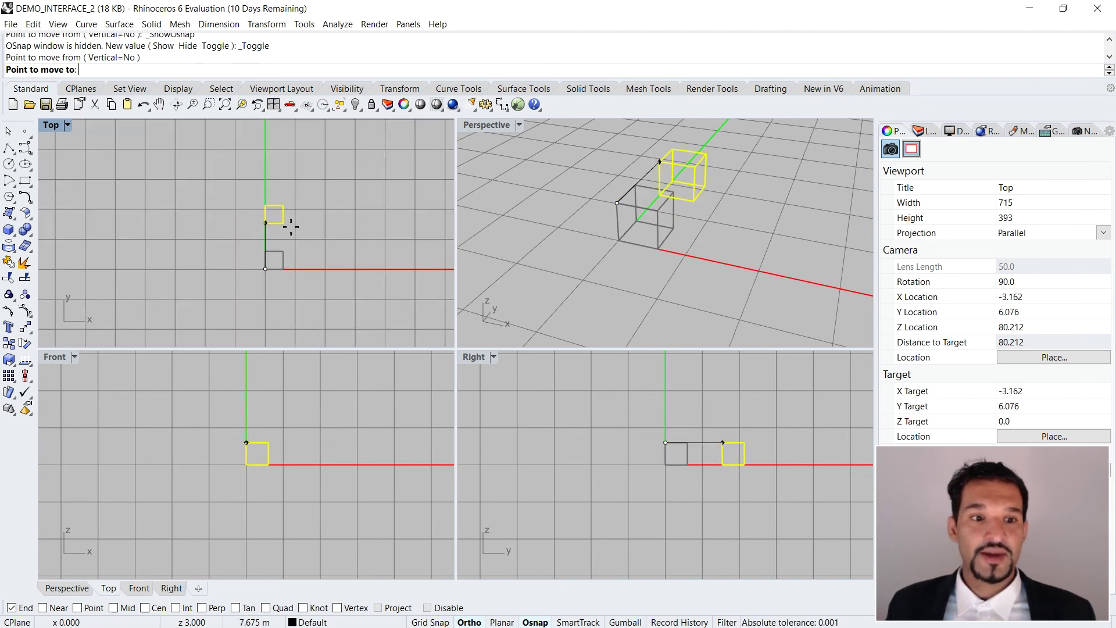
scroll(249, 258, up, 2)
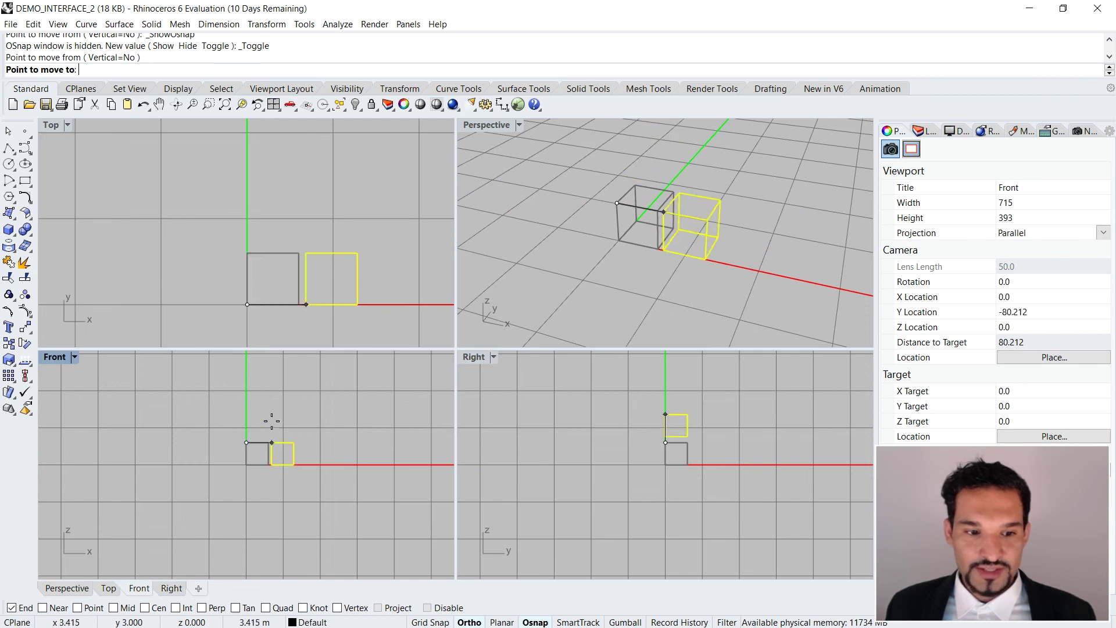
scroll(224, 470, up, 1)
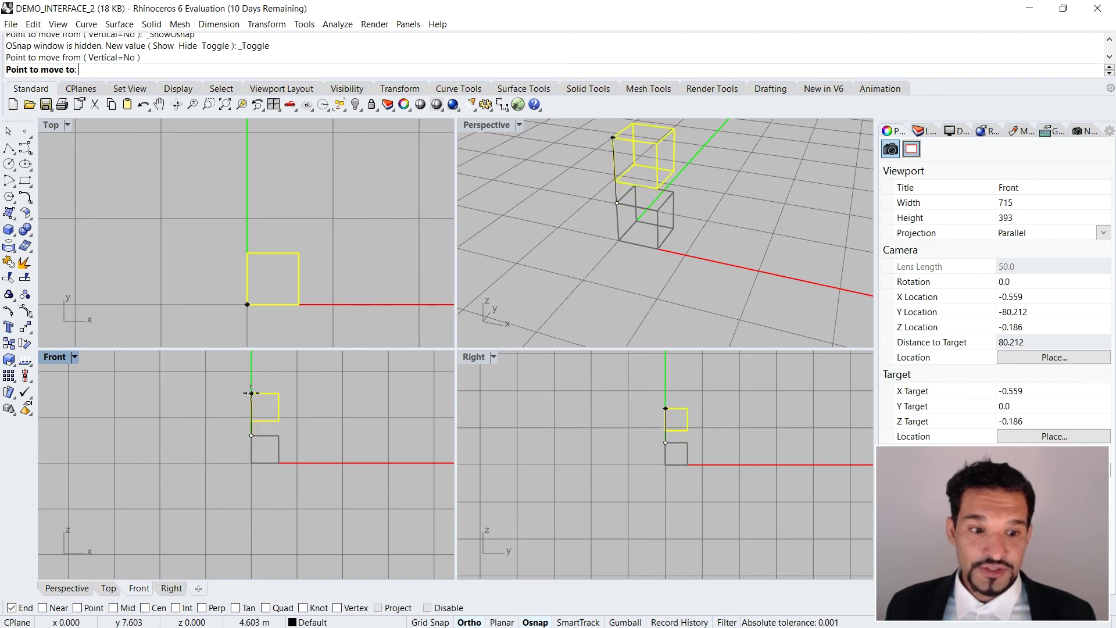
scroll(252, 385, down, 1)
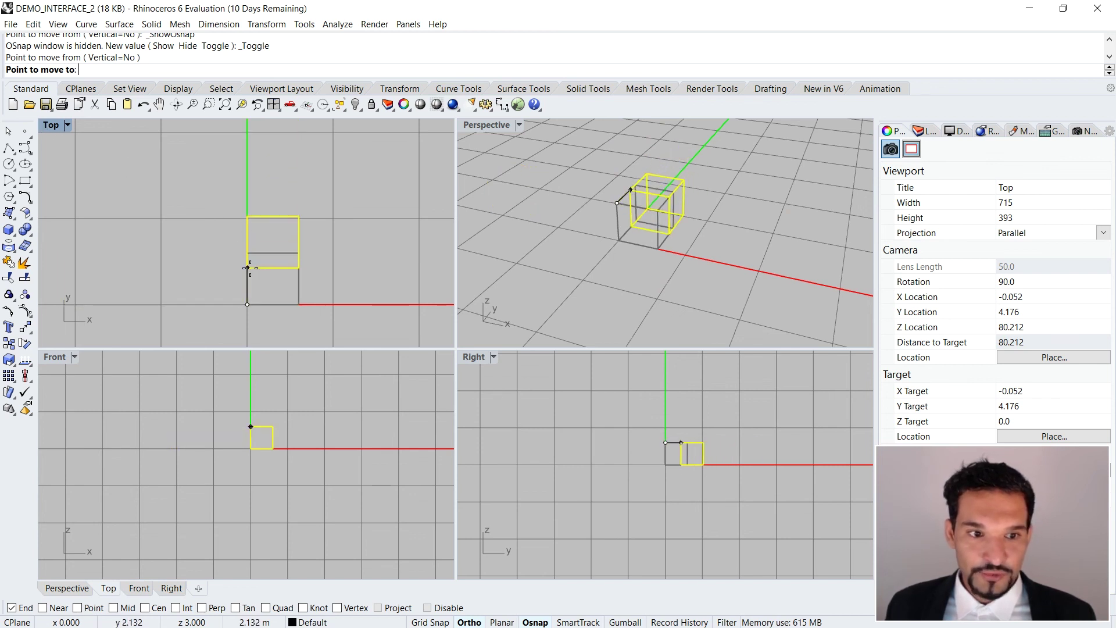
scroll(259, 307, down, 1)
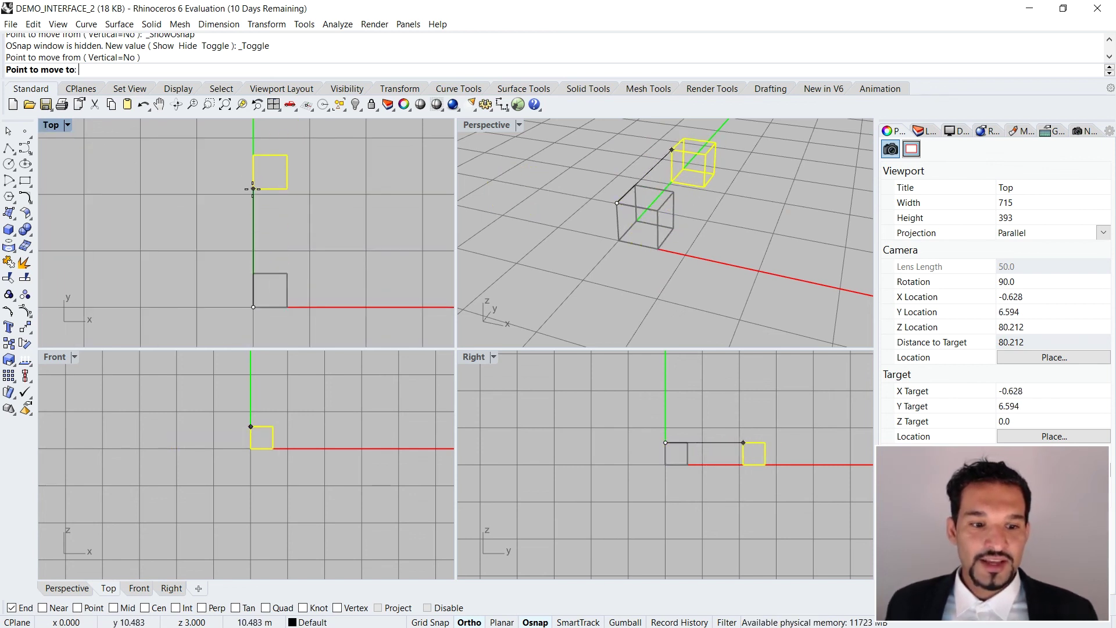
scroll(249, 498, up, 3)
scroll(289, 395, up, 2)
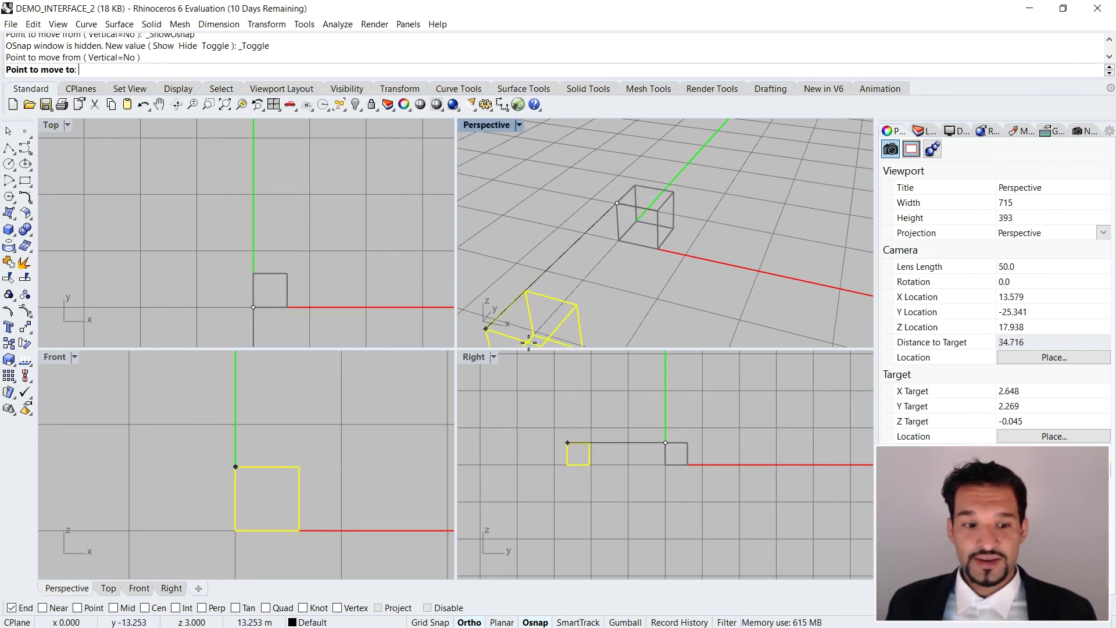
Step: Orbit Perspective down to ground level, then cancel Move so the box stays at the origin
right_drag(722, 294, 804, 237)
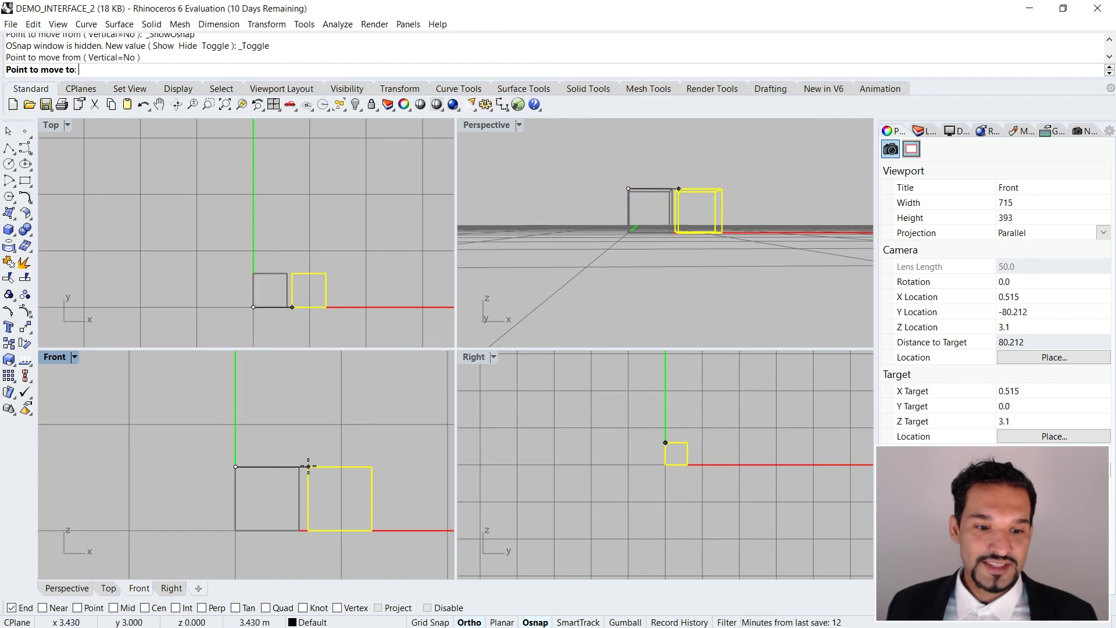
scroll(343, 311, down, 2)
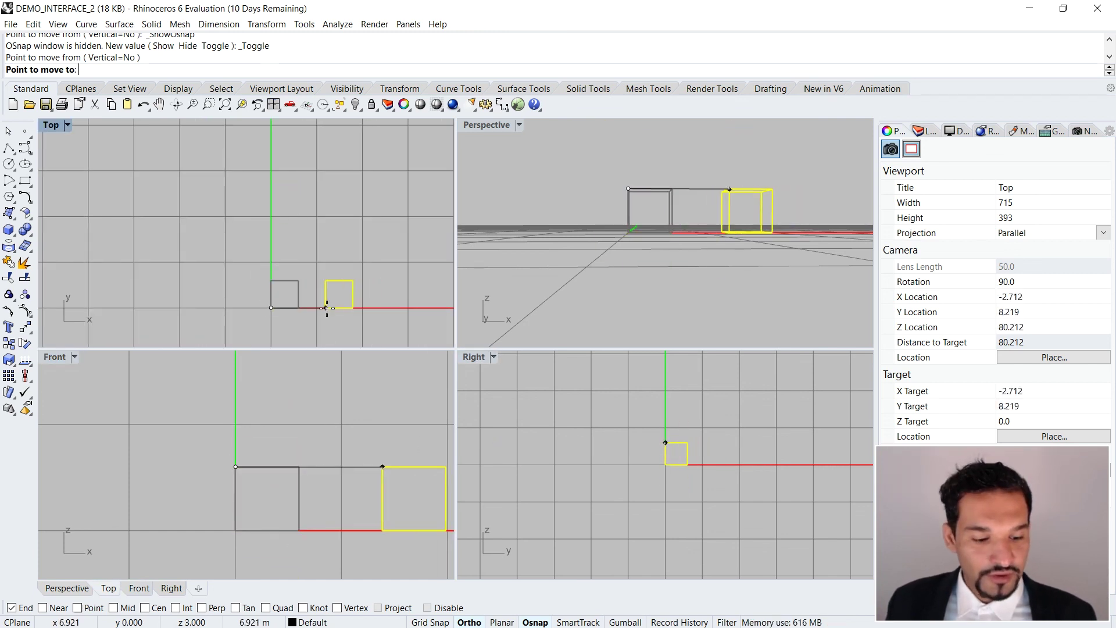
key(Escape)
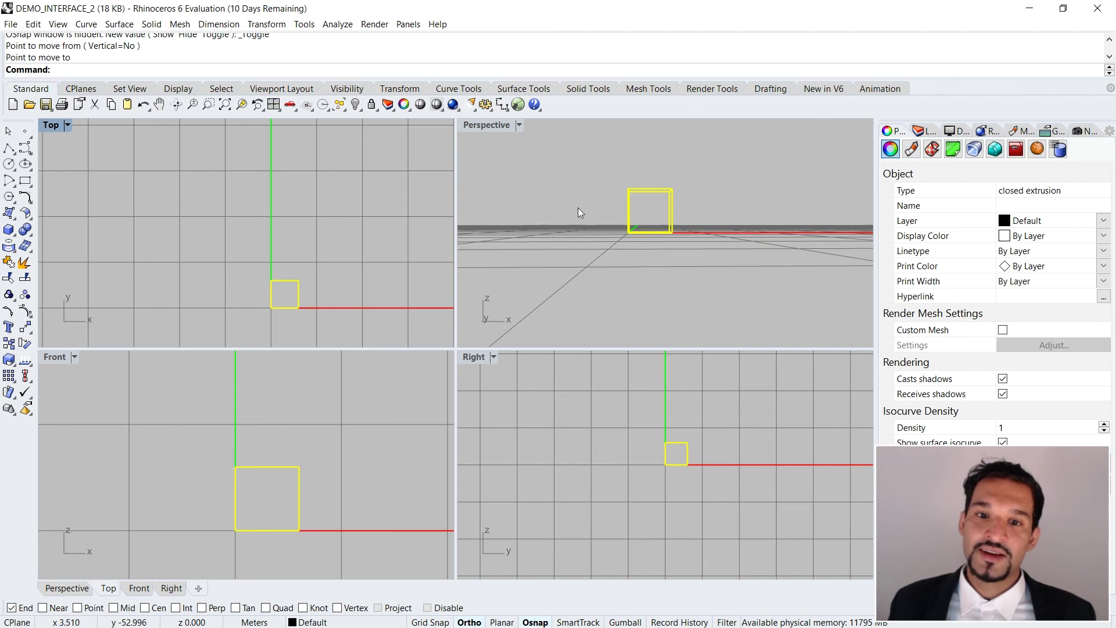
Step: Orbit the Perspective camera upward for a high oblique view down onto the box and grid
right_drag(577, 208, 575, 284)
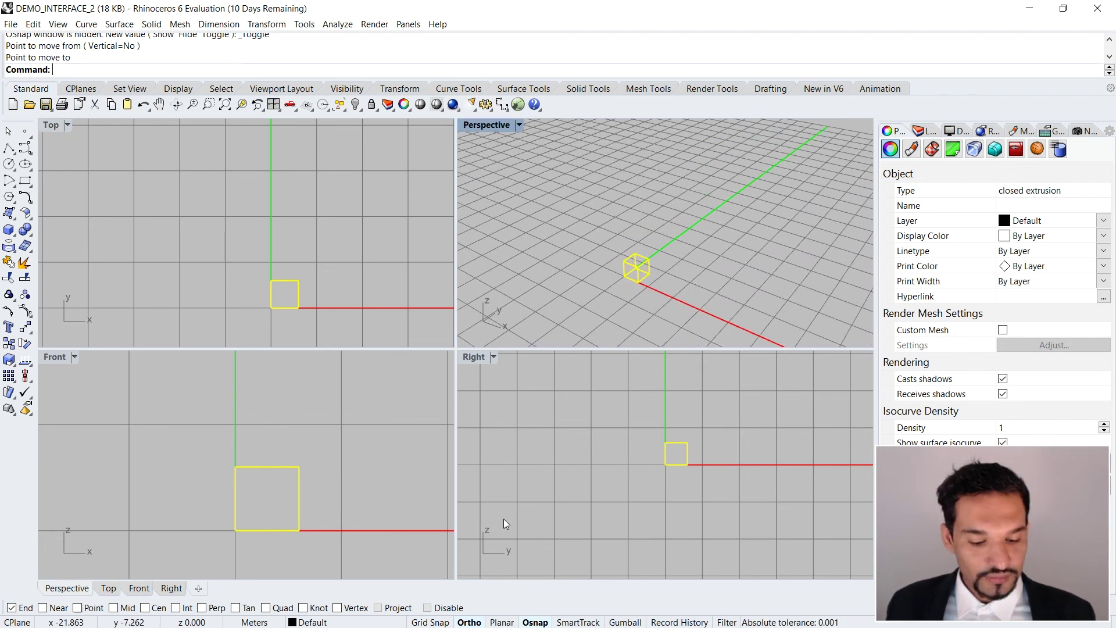